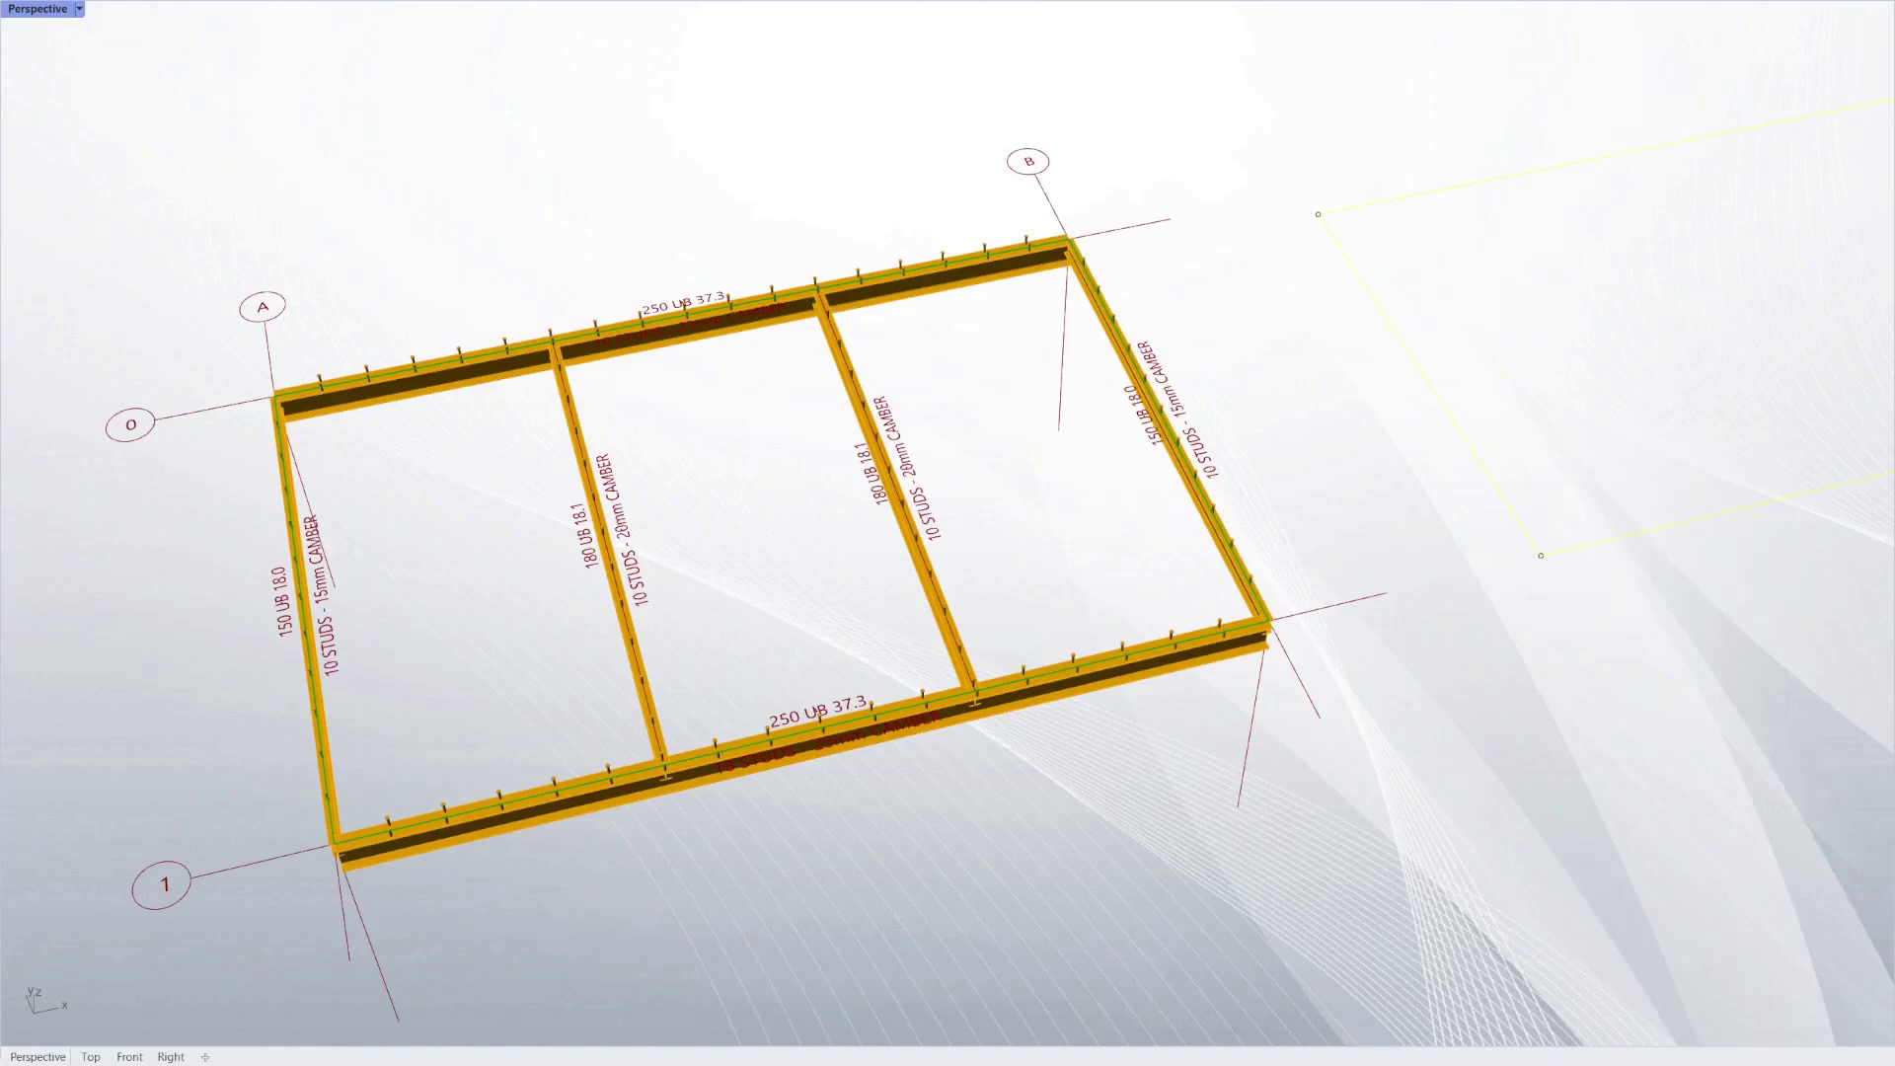
pyautogui.press('Return')
pyautogui.scroll(-5, 723, 607)
pyautogui.scroll(3, 1404, 487)
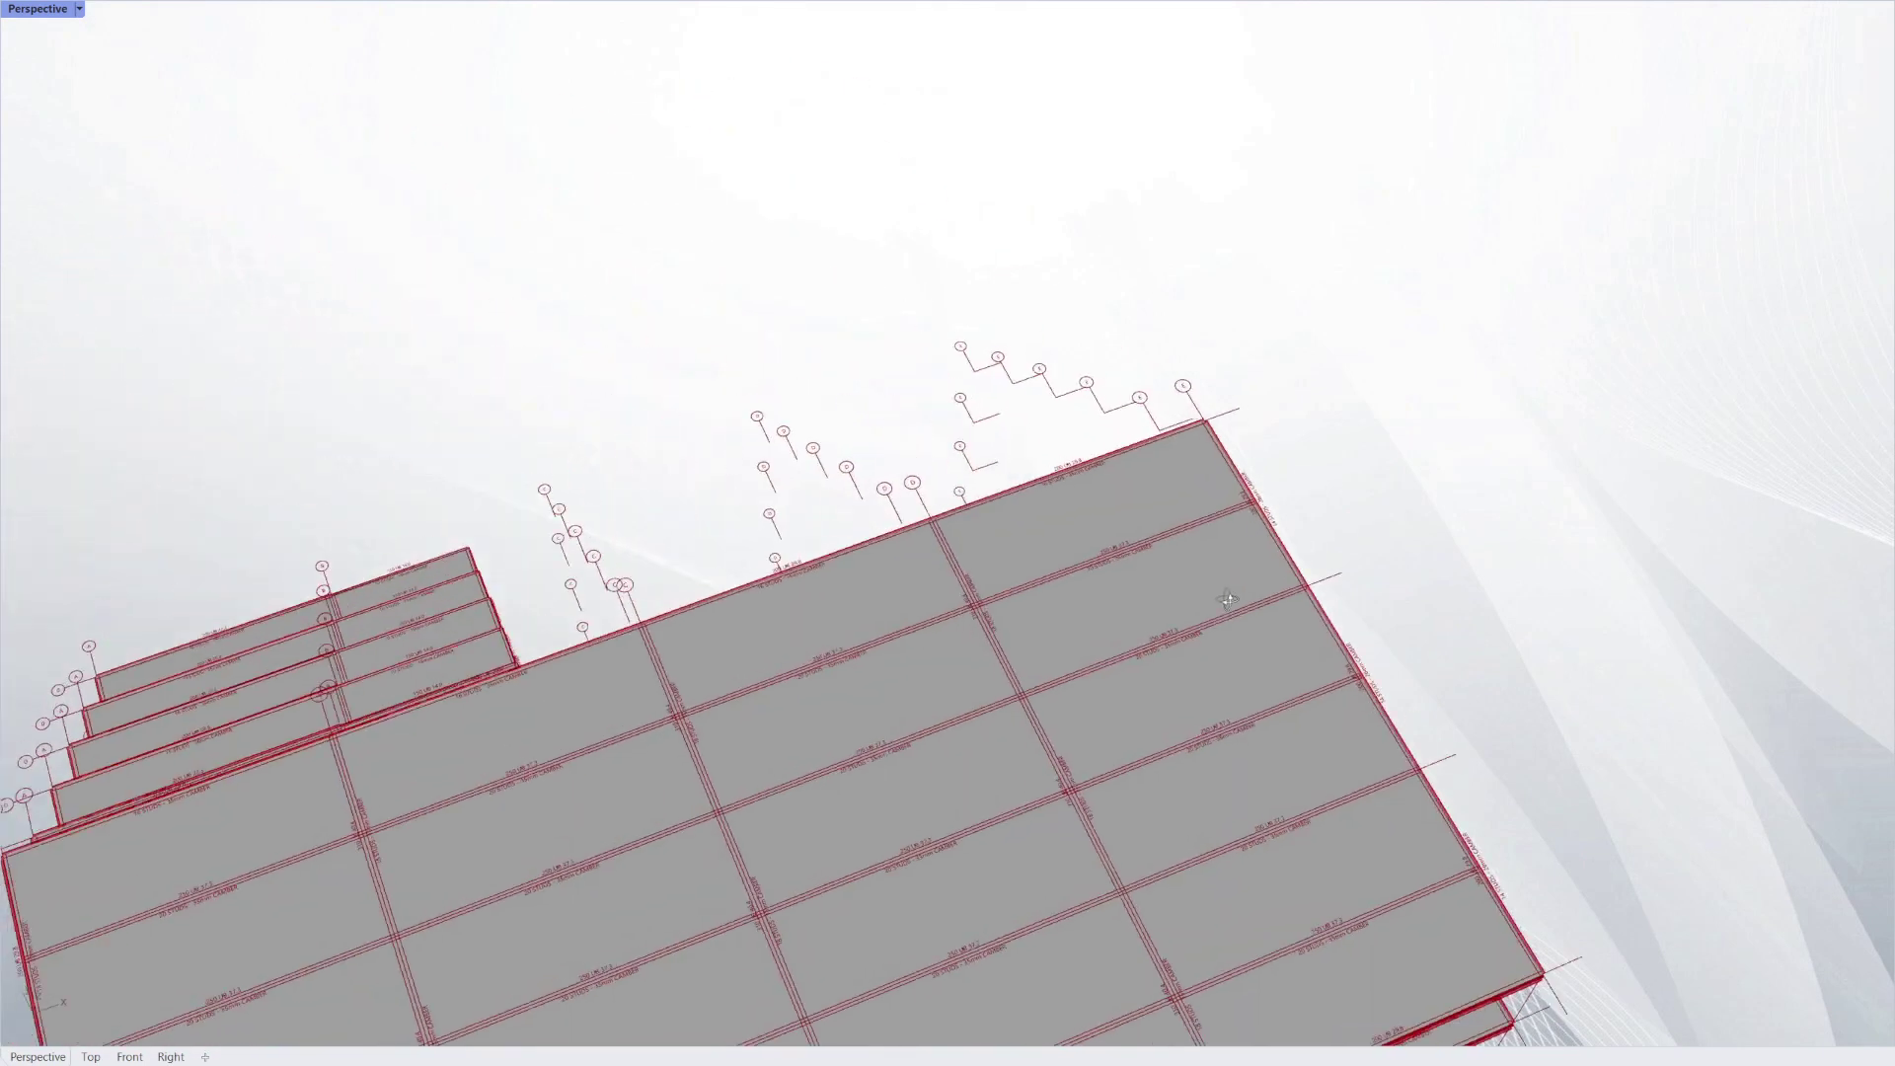
pyautogui.moveTo(1227, 599); pyautogui.dragTo(561, 413, button='right')
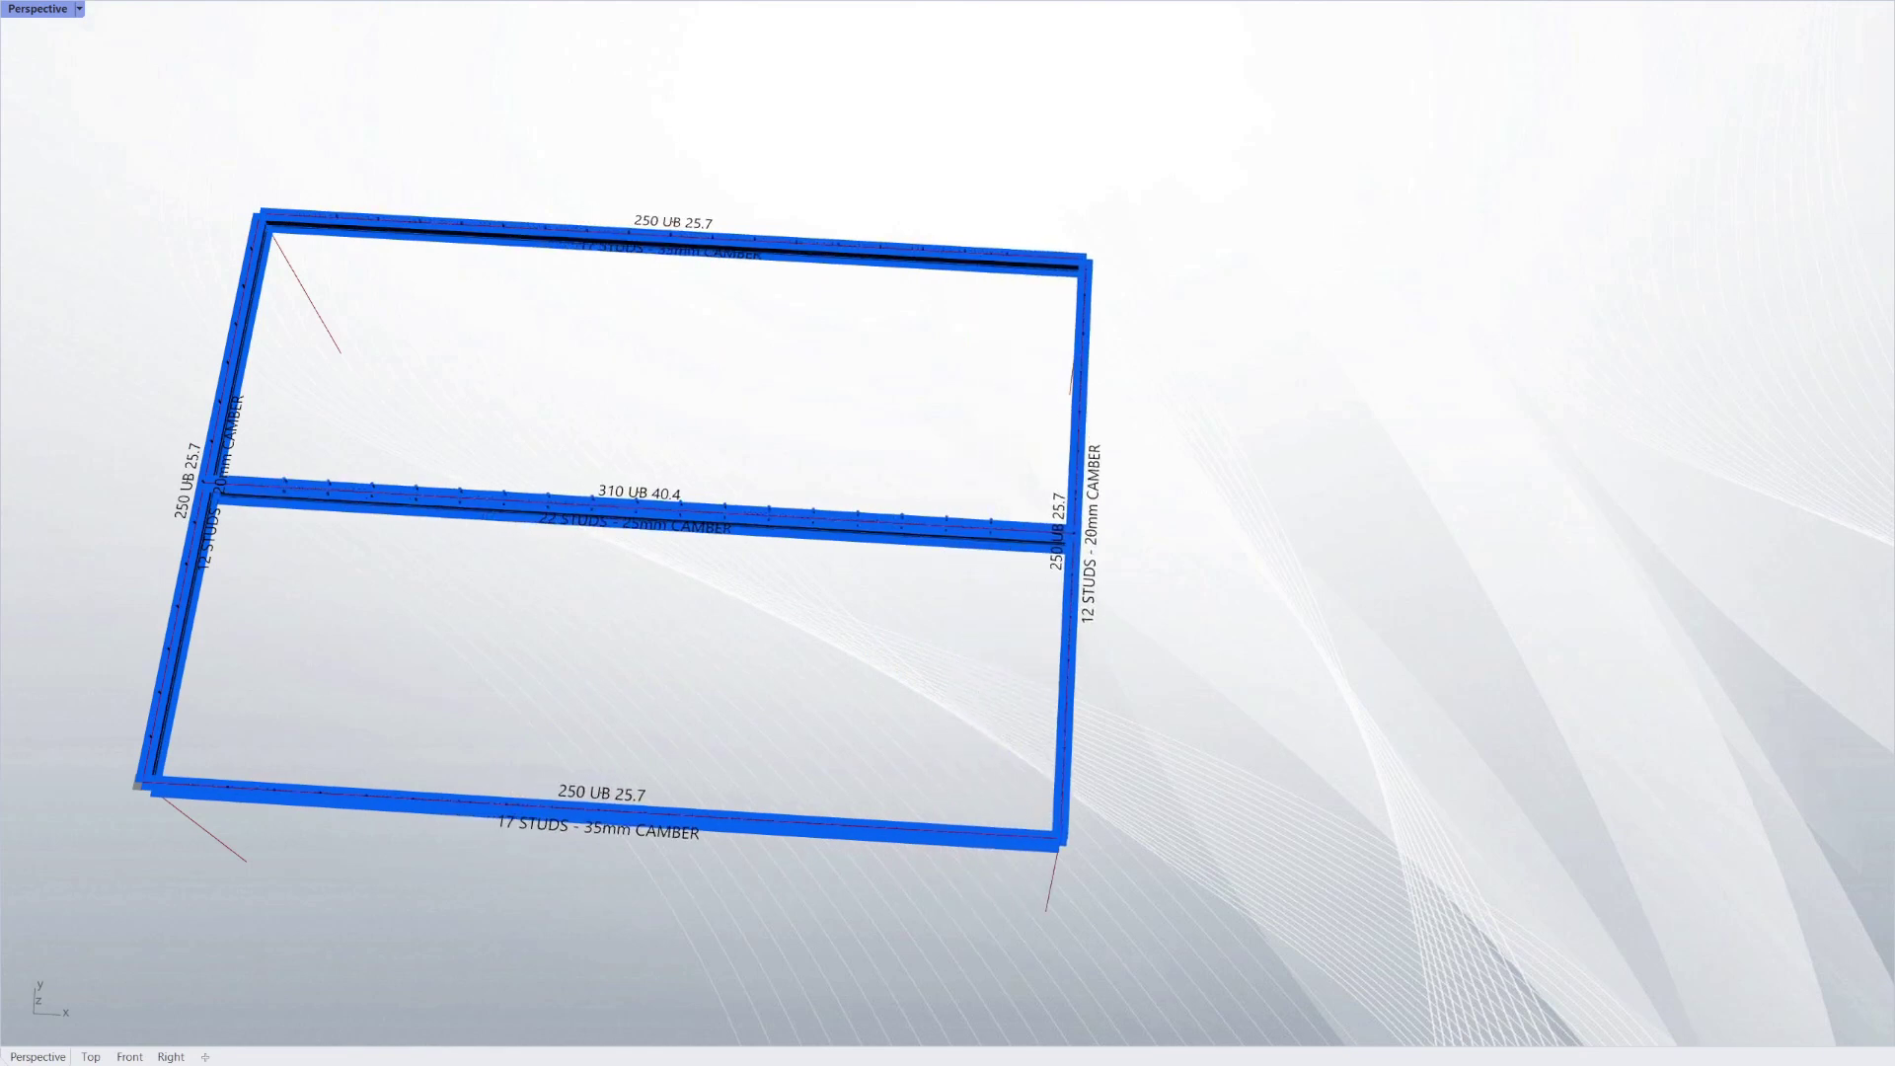
# Step: Examine the rectangular bay's perimeter and middle beams from several angles, including their section, stud and camber labels
pyautogui.moveTo(450, 721); pyautogui.dragTo(427, 622, button='right')
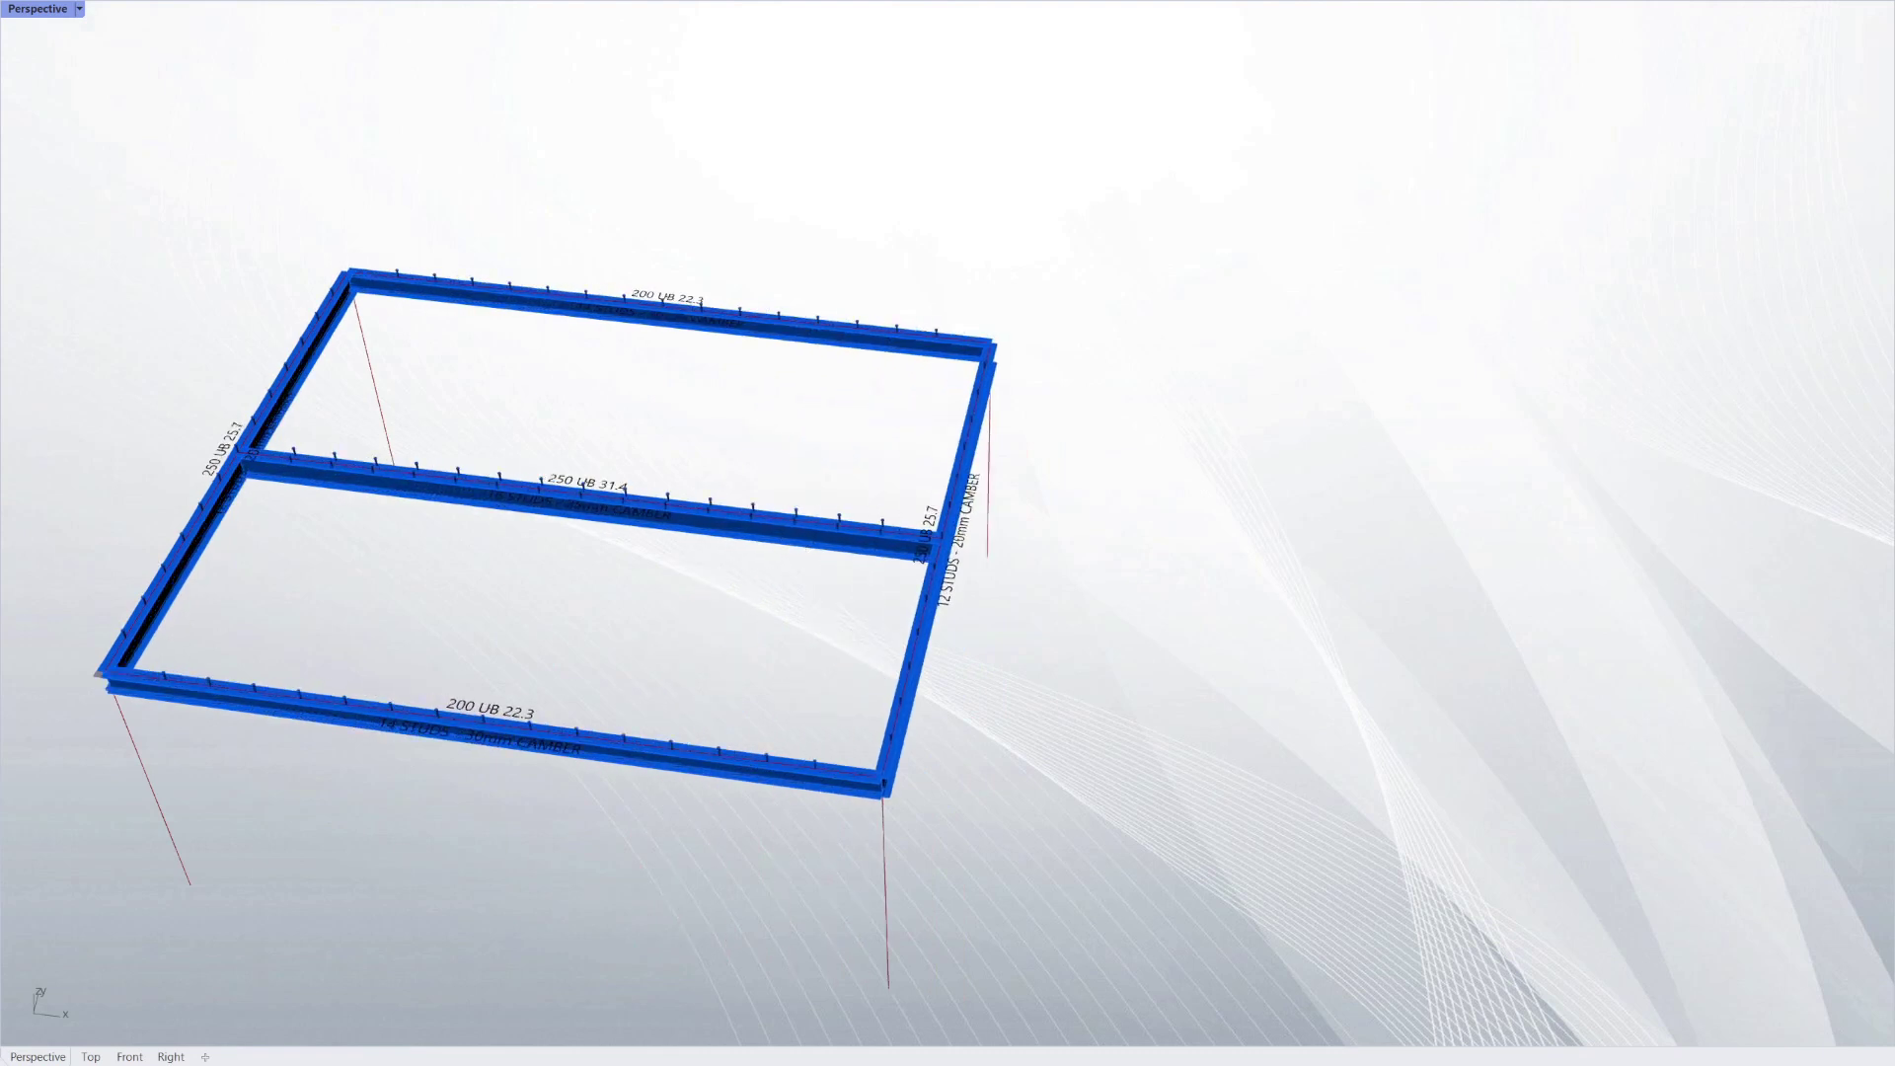
pyautogui.moveTo(644, 625)
pyautogui.mouseDown(button='right')
pyautogui.moveTo(690, 643)
pyautogui.moveTo(656, 626)
pyautogui.moveTo(656, 643)
pyautogui.moveTo(669, 655)
pyautogui.moveTo(656, 604)
pyautogui.moveTo(639, 621)
pyautogui.mouseUp(button='right')
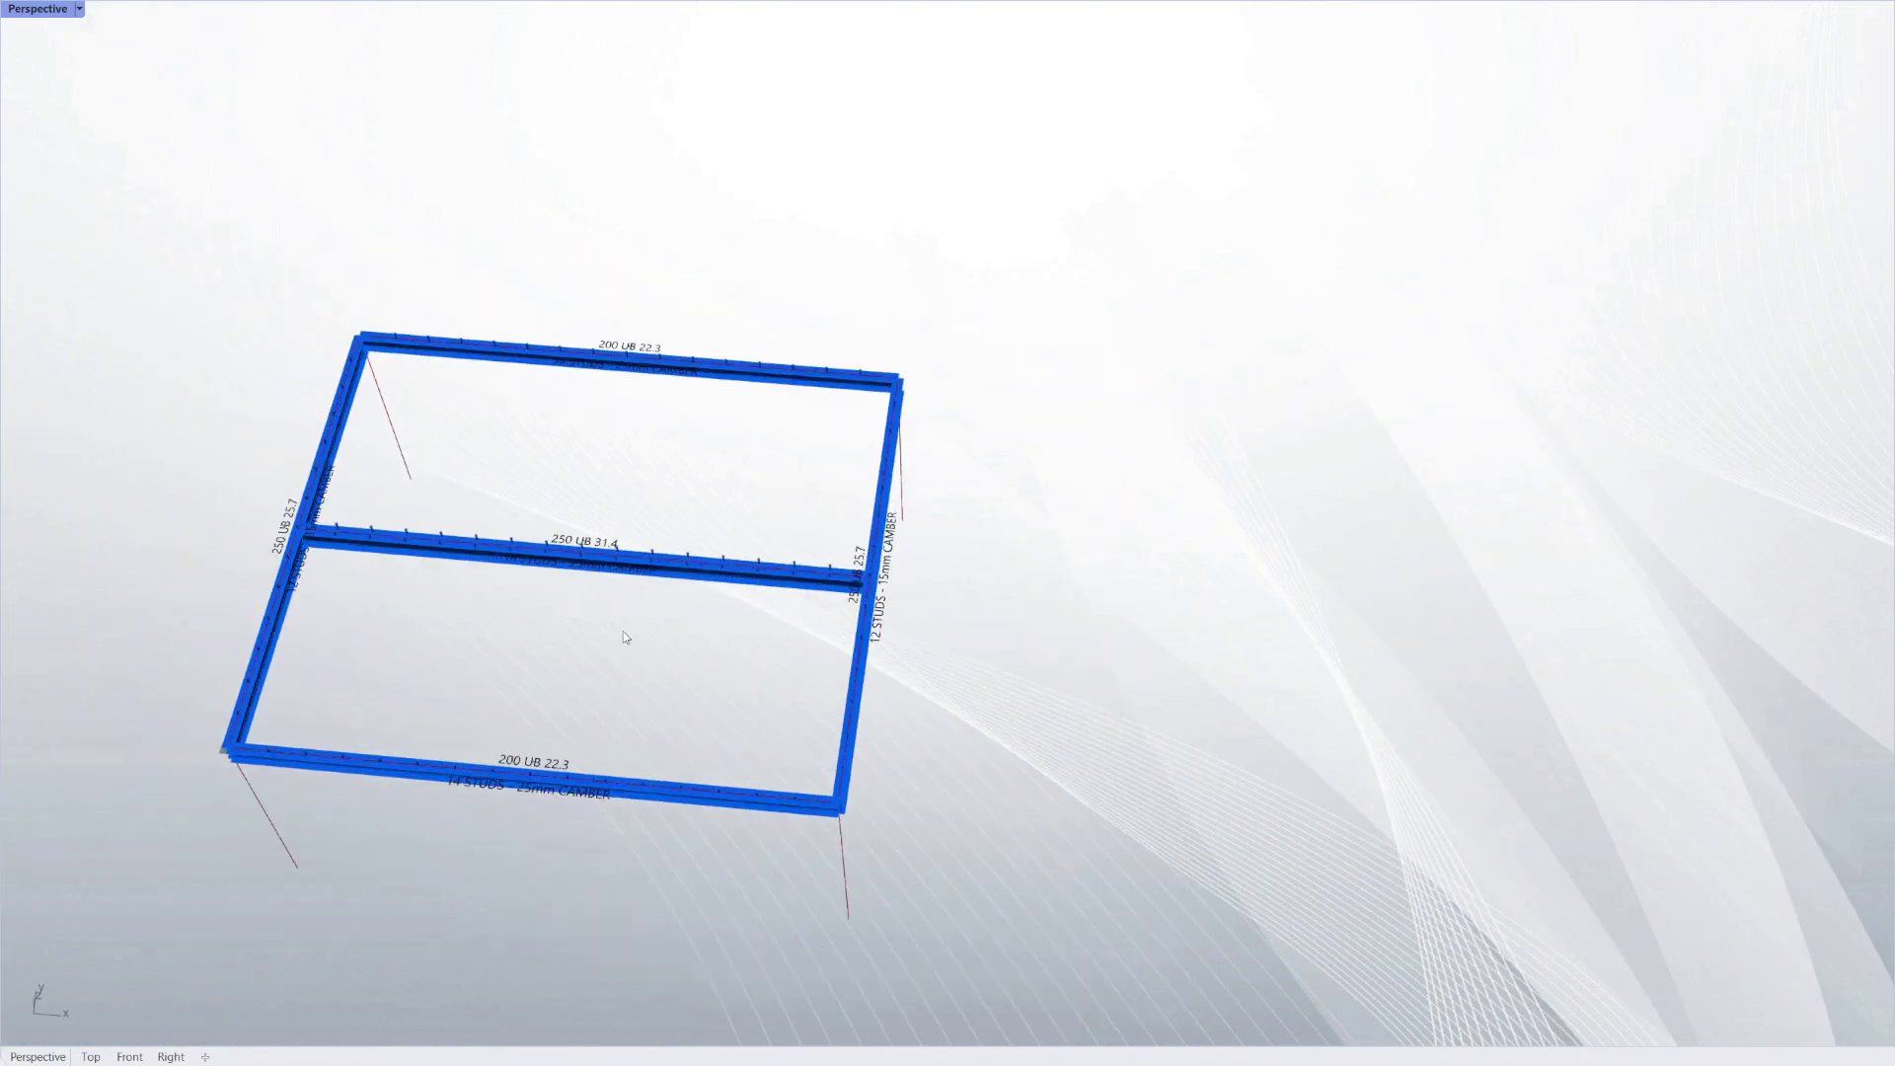
pyautogui.scroll(3, 613, 613)
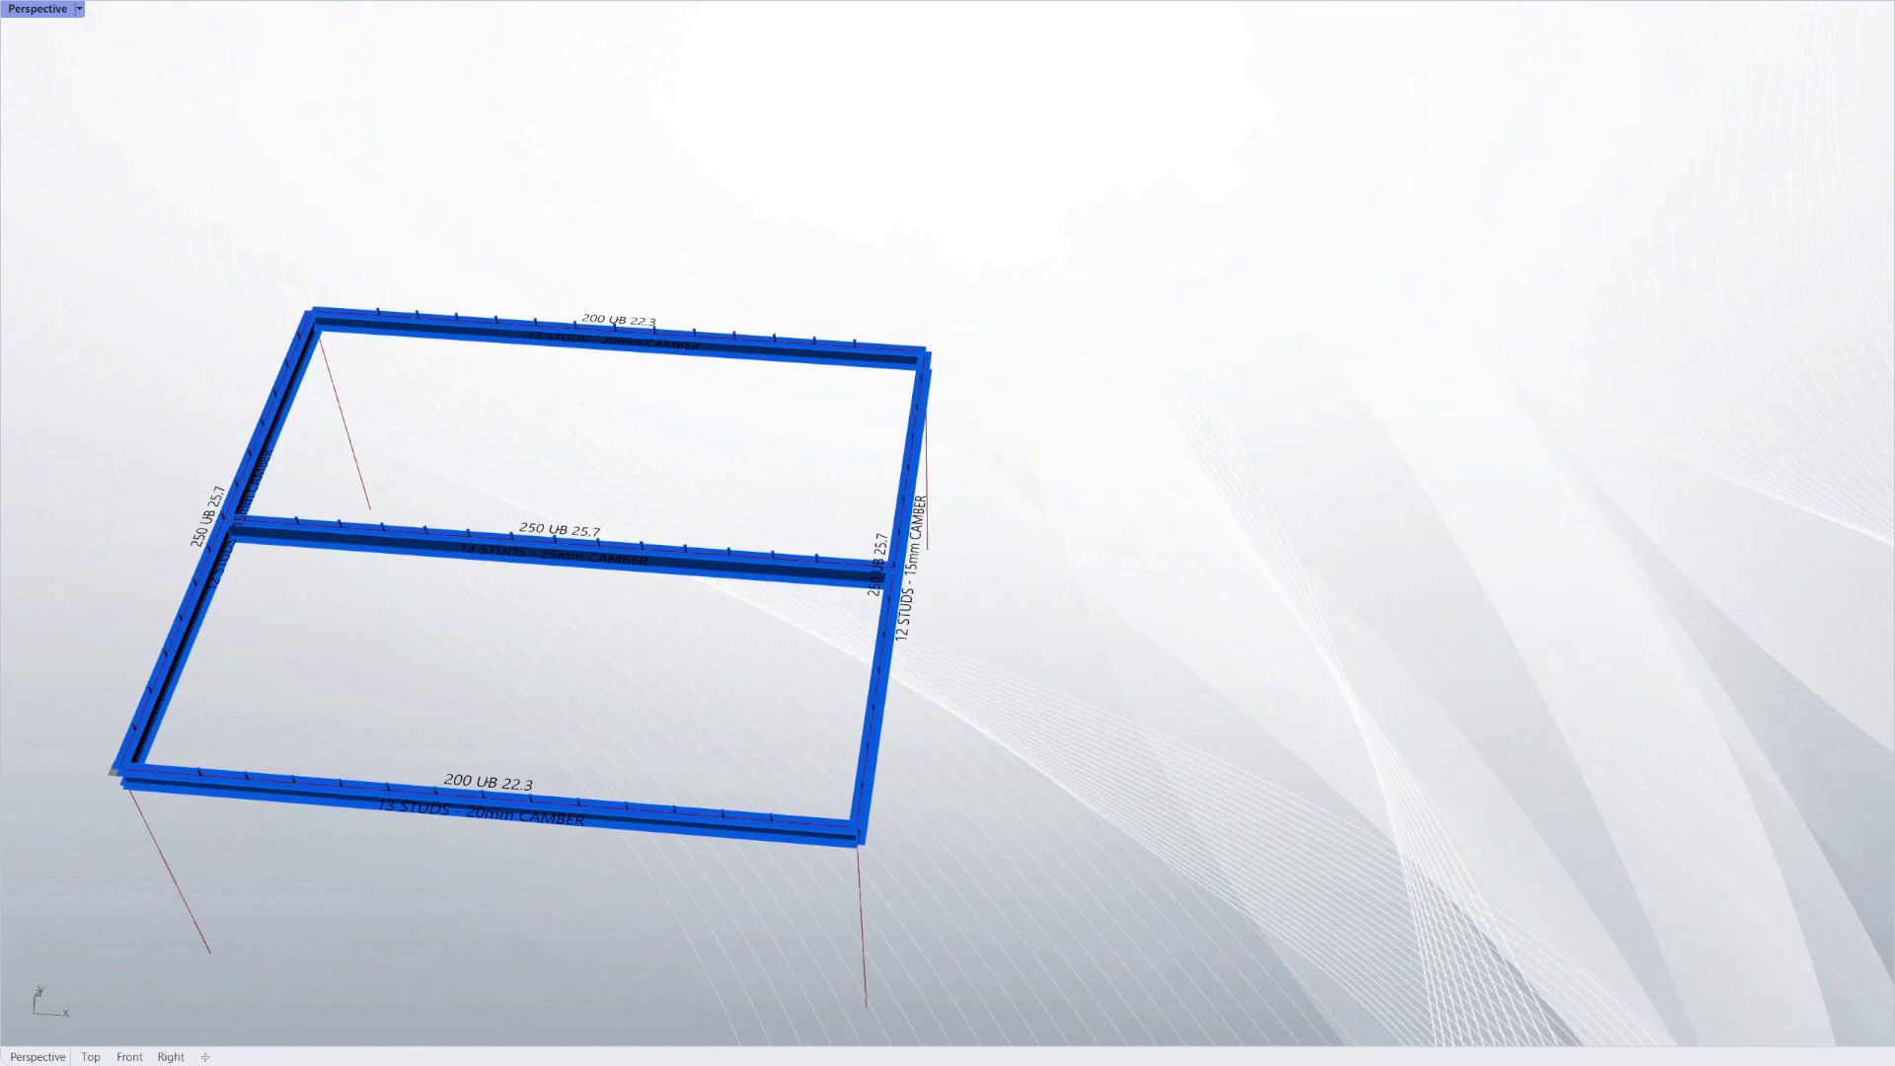
pyautogui.moveTo(594, 651); pyautogui.dragTo(600, 621, button='right')
pyautogui.moveTo(789, 513); pyautogui.dragTo(767, 579, button='right')
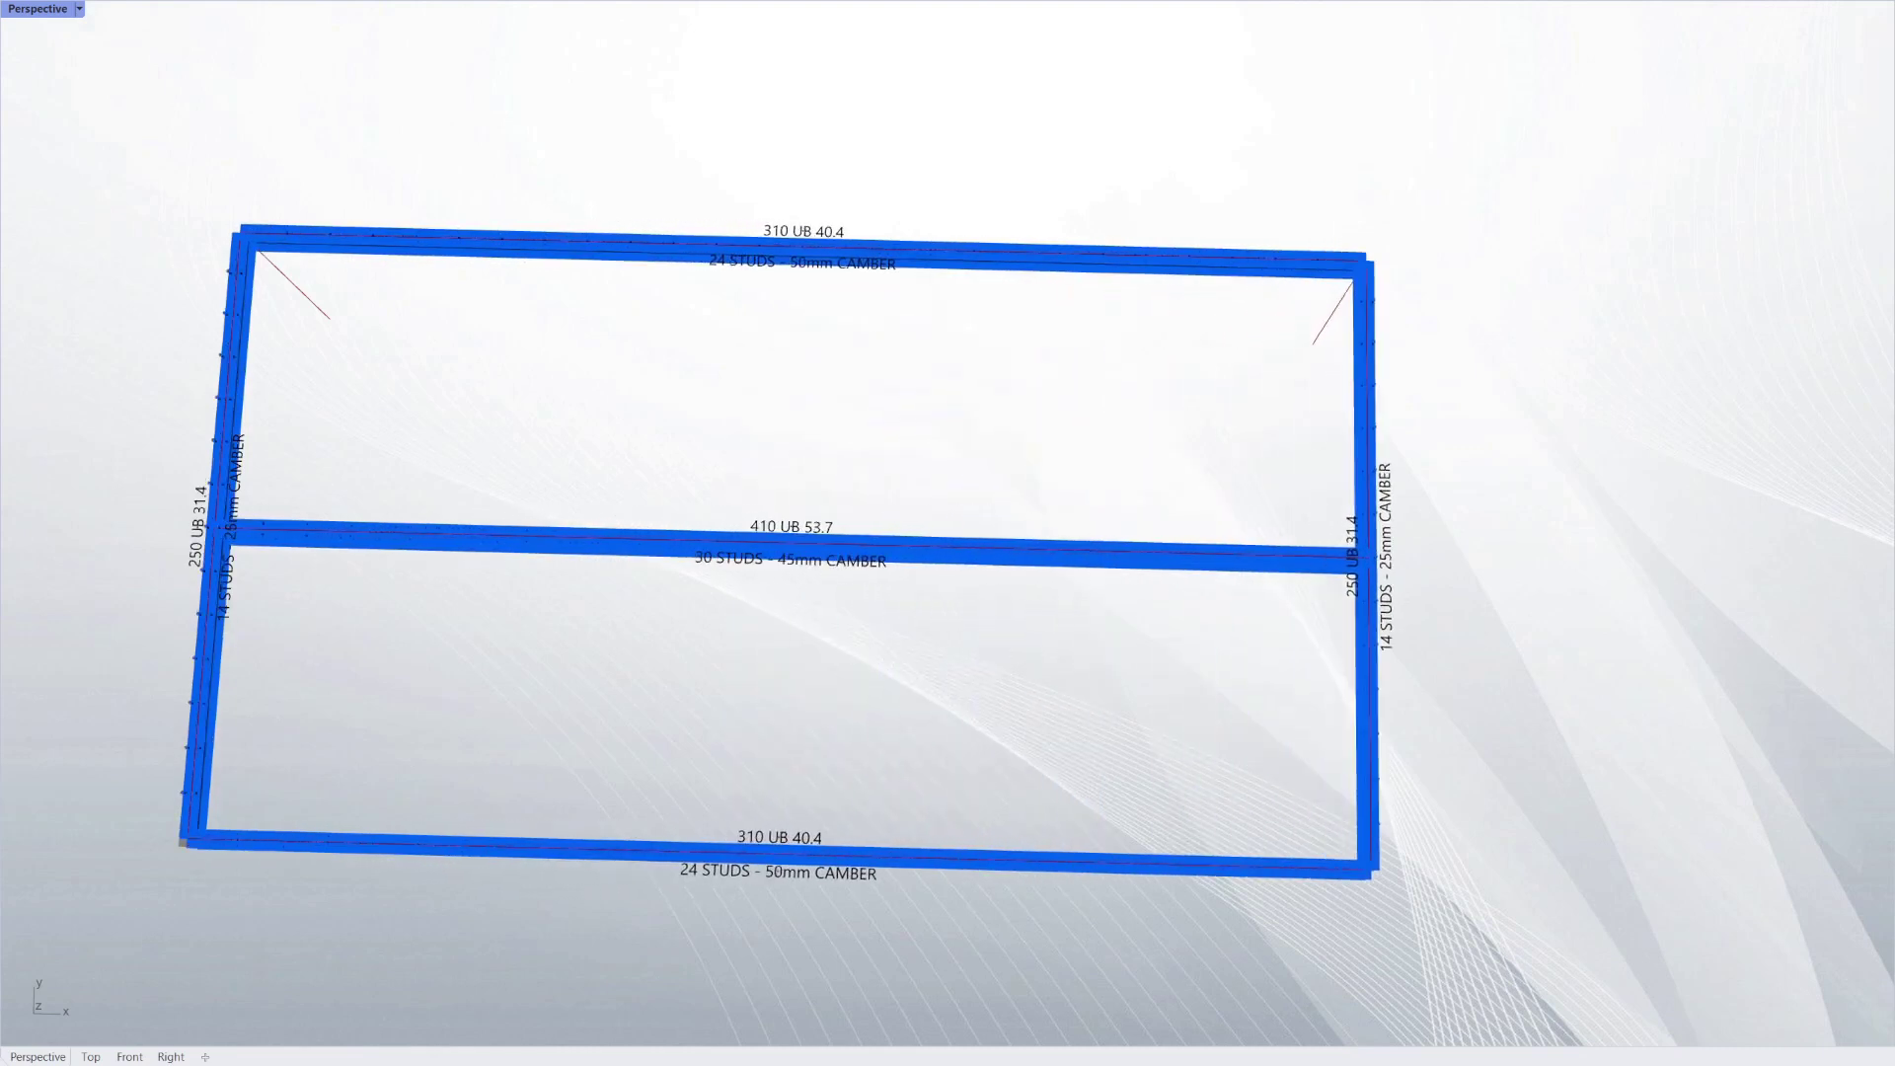
pyautogui.moveTo(828, 743); pyautogui.dragTo(531, 481, button='right')
pyautogui.scroll(-6, 529, 475)
pyautogui.moveTo(667, 582); pyautogui.dragTo(672, 606, button='right')
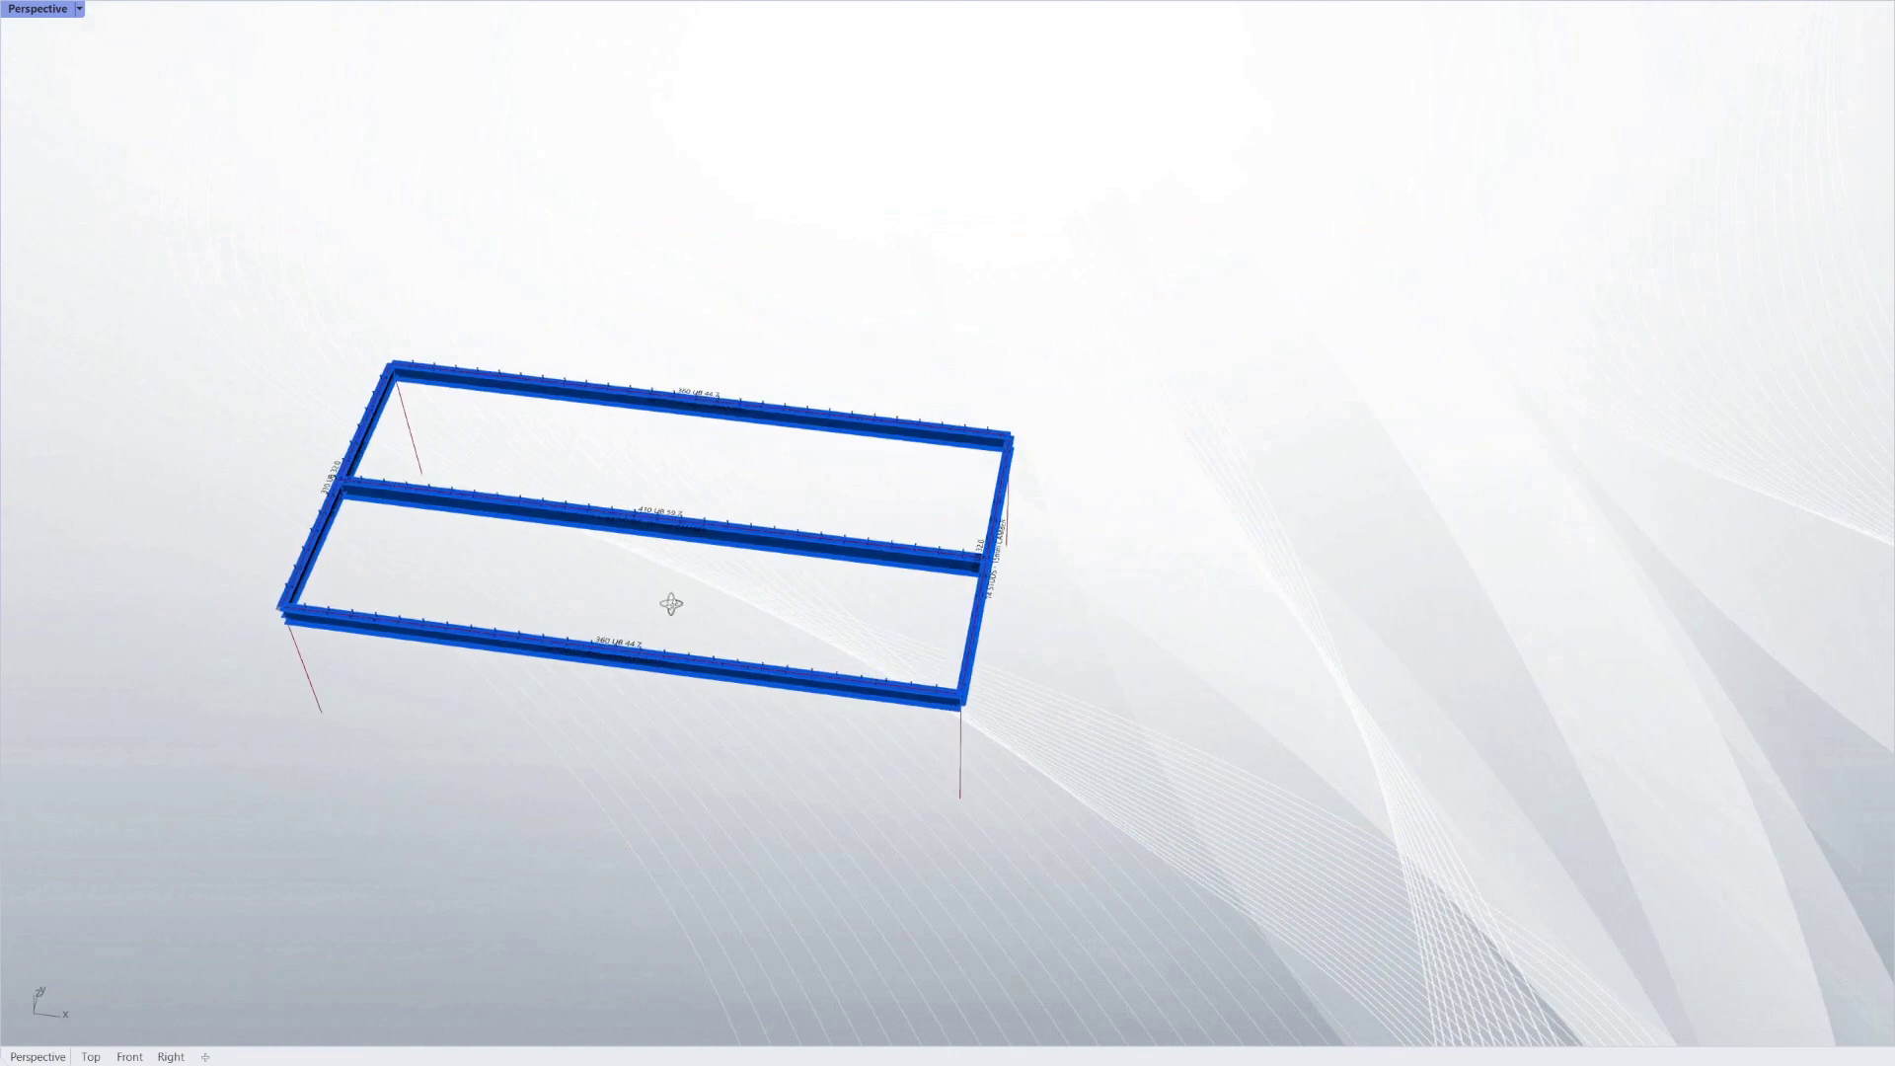
pyautogui.scroll(4, 524, 542)
pyautogui.moveTo(524, 542); pyautogui.dragTo(553, 553, button='right')
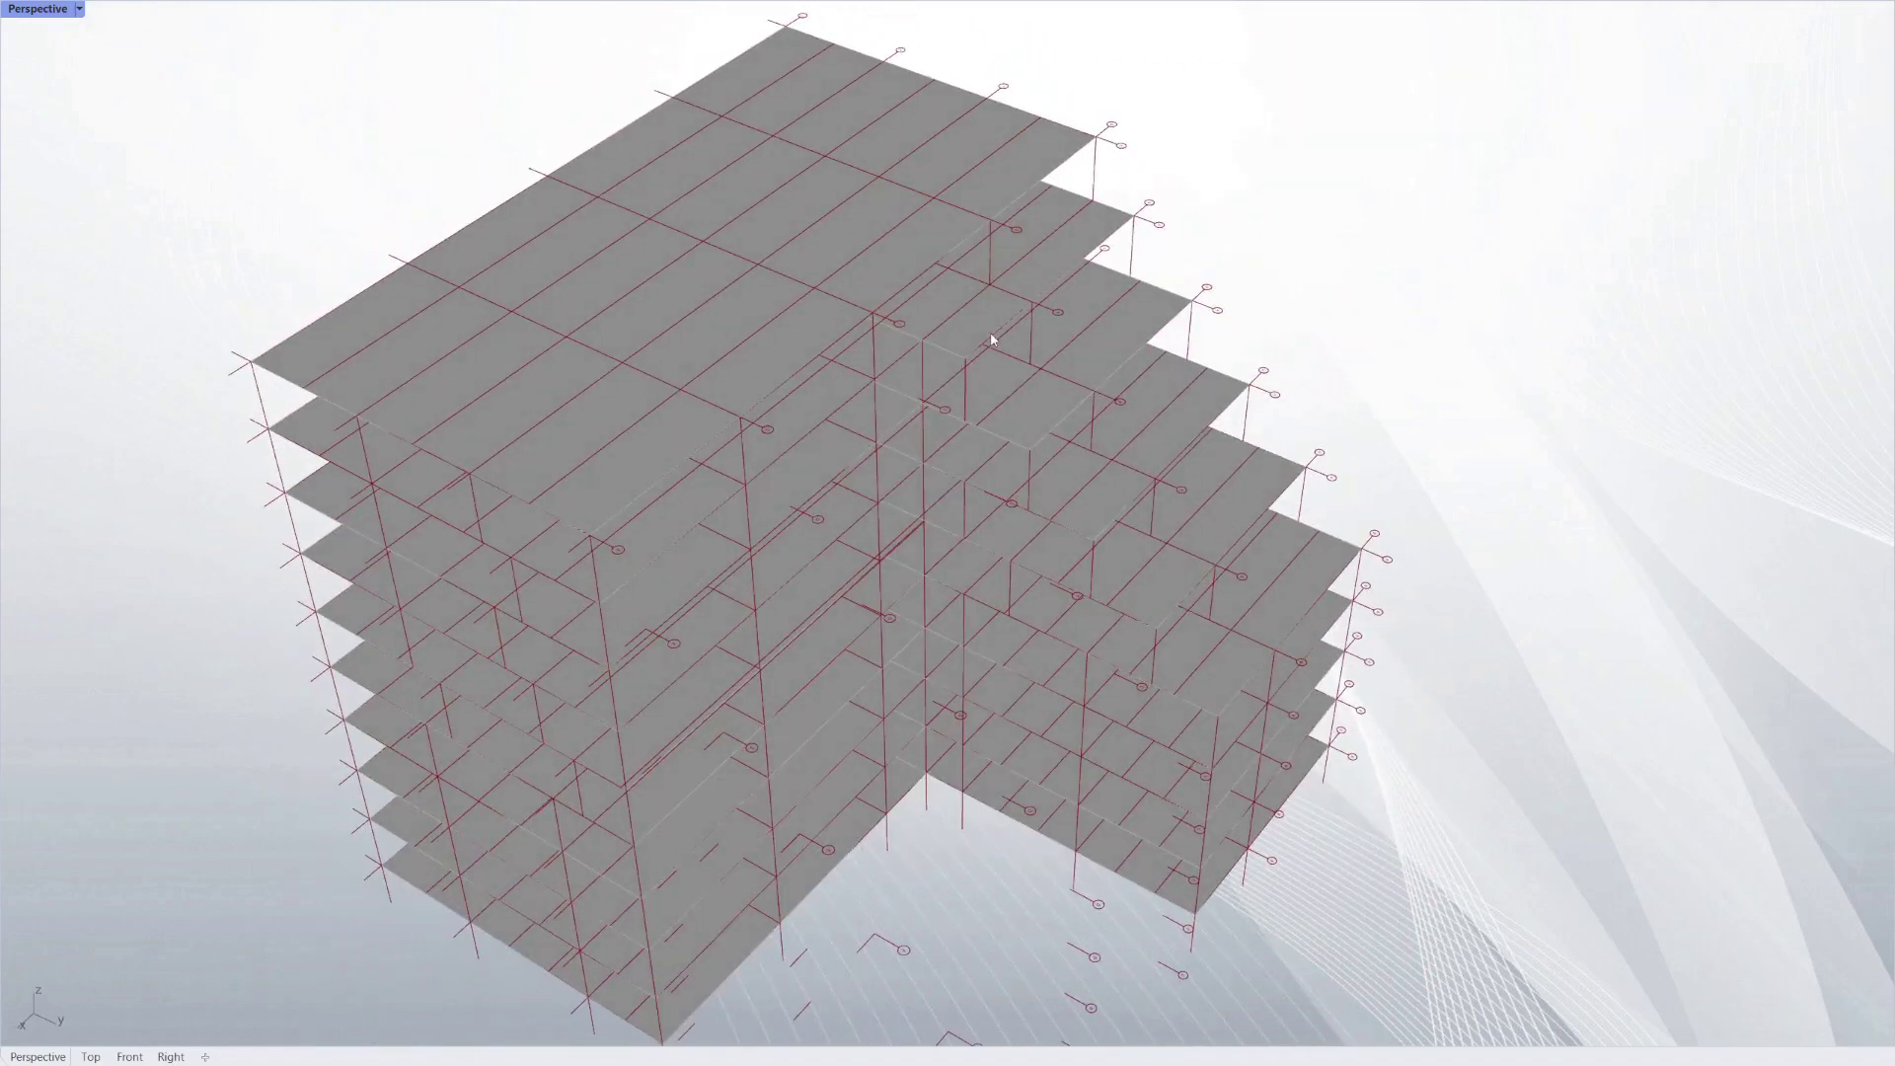
# Step: Examine the stepped multi-storey building's floor plates, column lines and grid markers from different sides
pyautogui.moveTo(1191, 672)
pyautogui.mouseDown(button='right')
pyautogui.moveTo(1210, 672)
pyautogui.moveTo(1188, 675)
pyautogui.mouseUp(button='right')
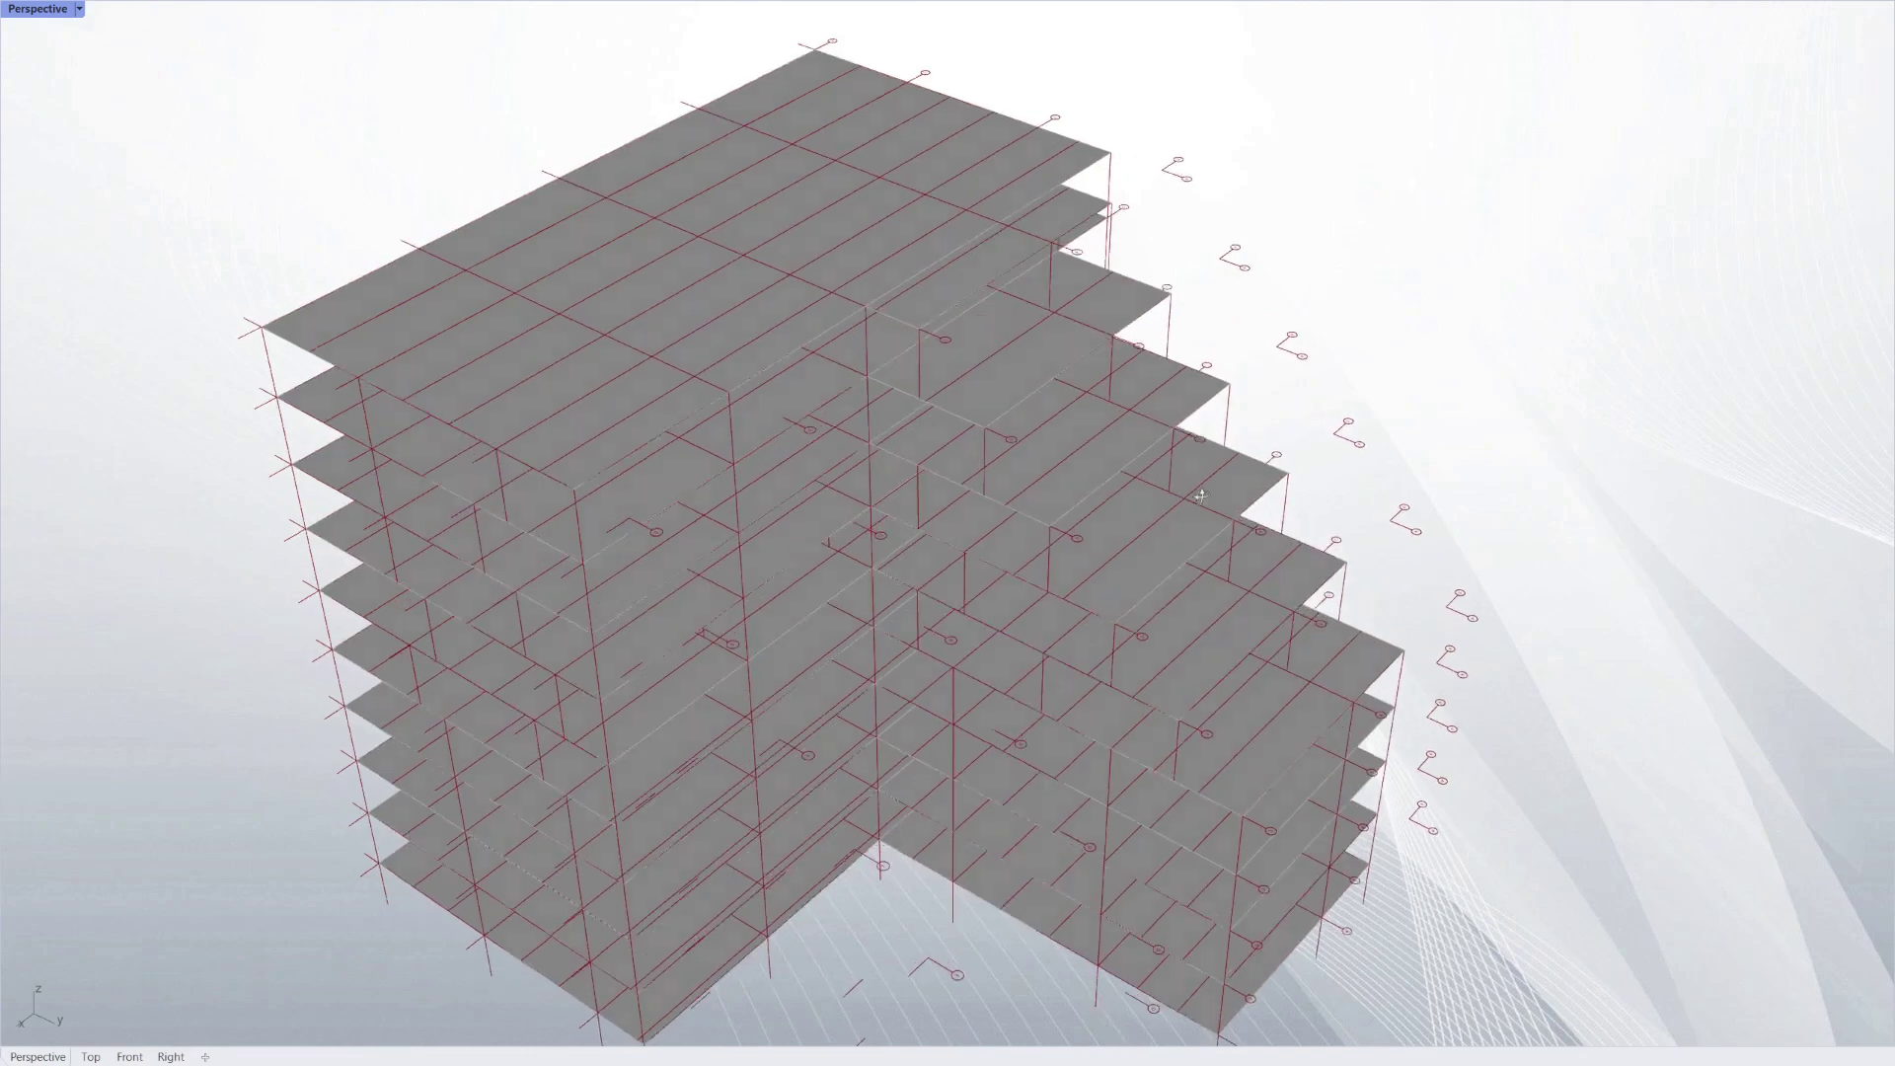
pyautogui.moveTo(724, 570); pyautogui.dragTo(1105, 525, button='right')
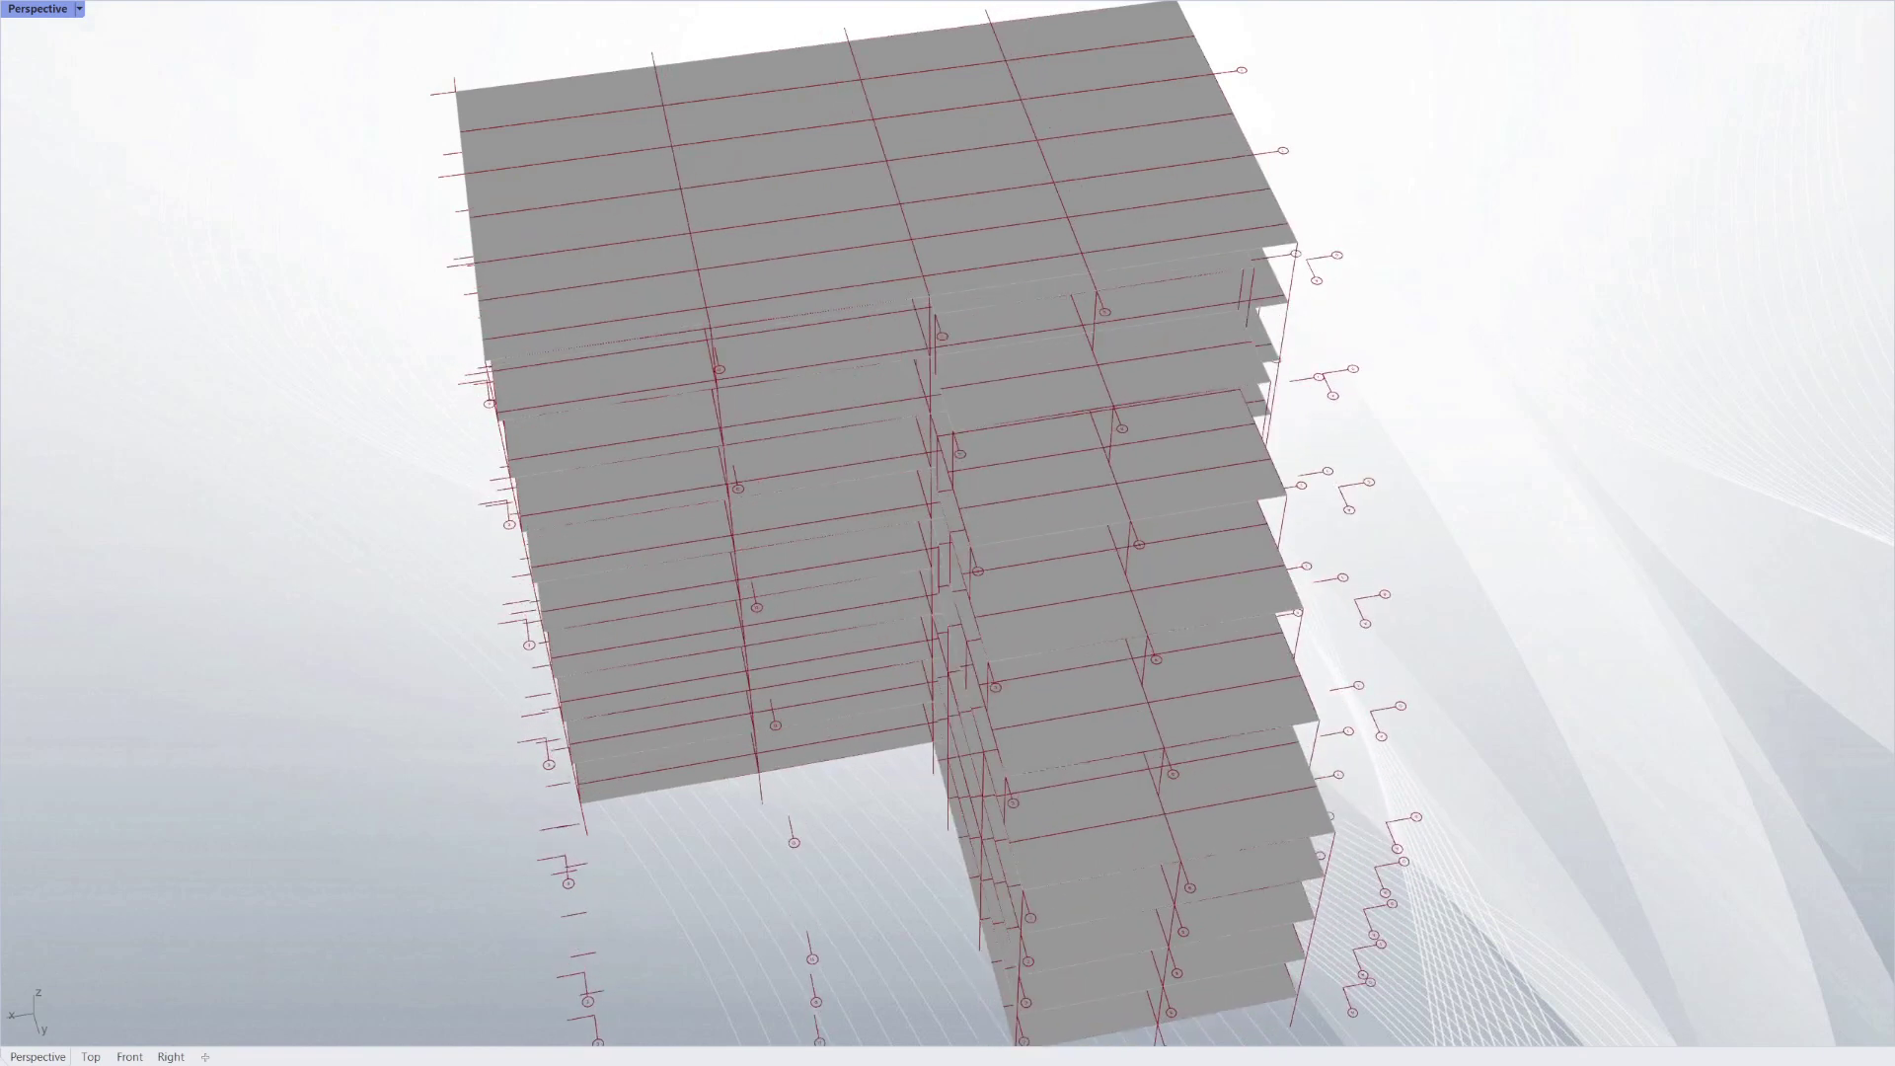
pyautogui.moveTo(704, 578); pyautogui.dragTo(465, 379, button='right')
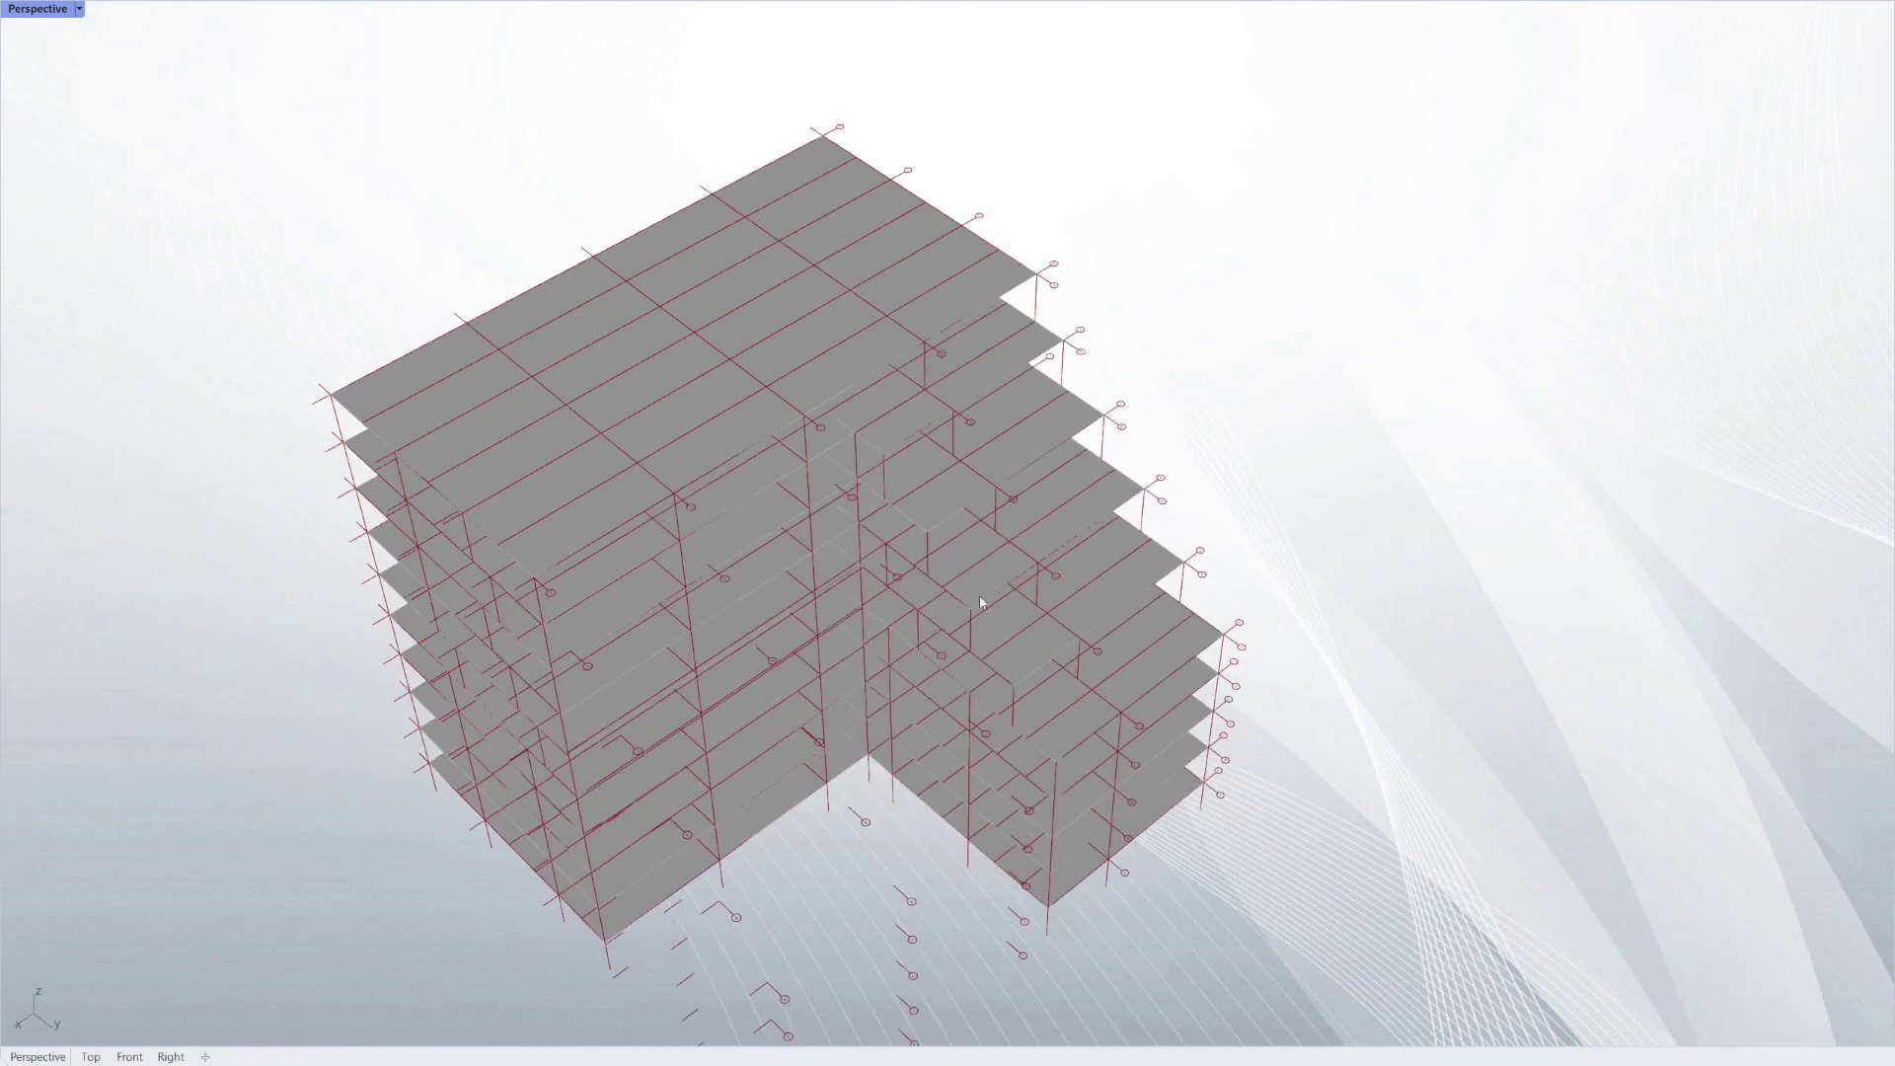
pyautogui.moveTo(980, 601); pyautogui.dragTo(1028, 573, button='right')
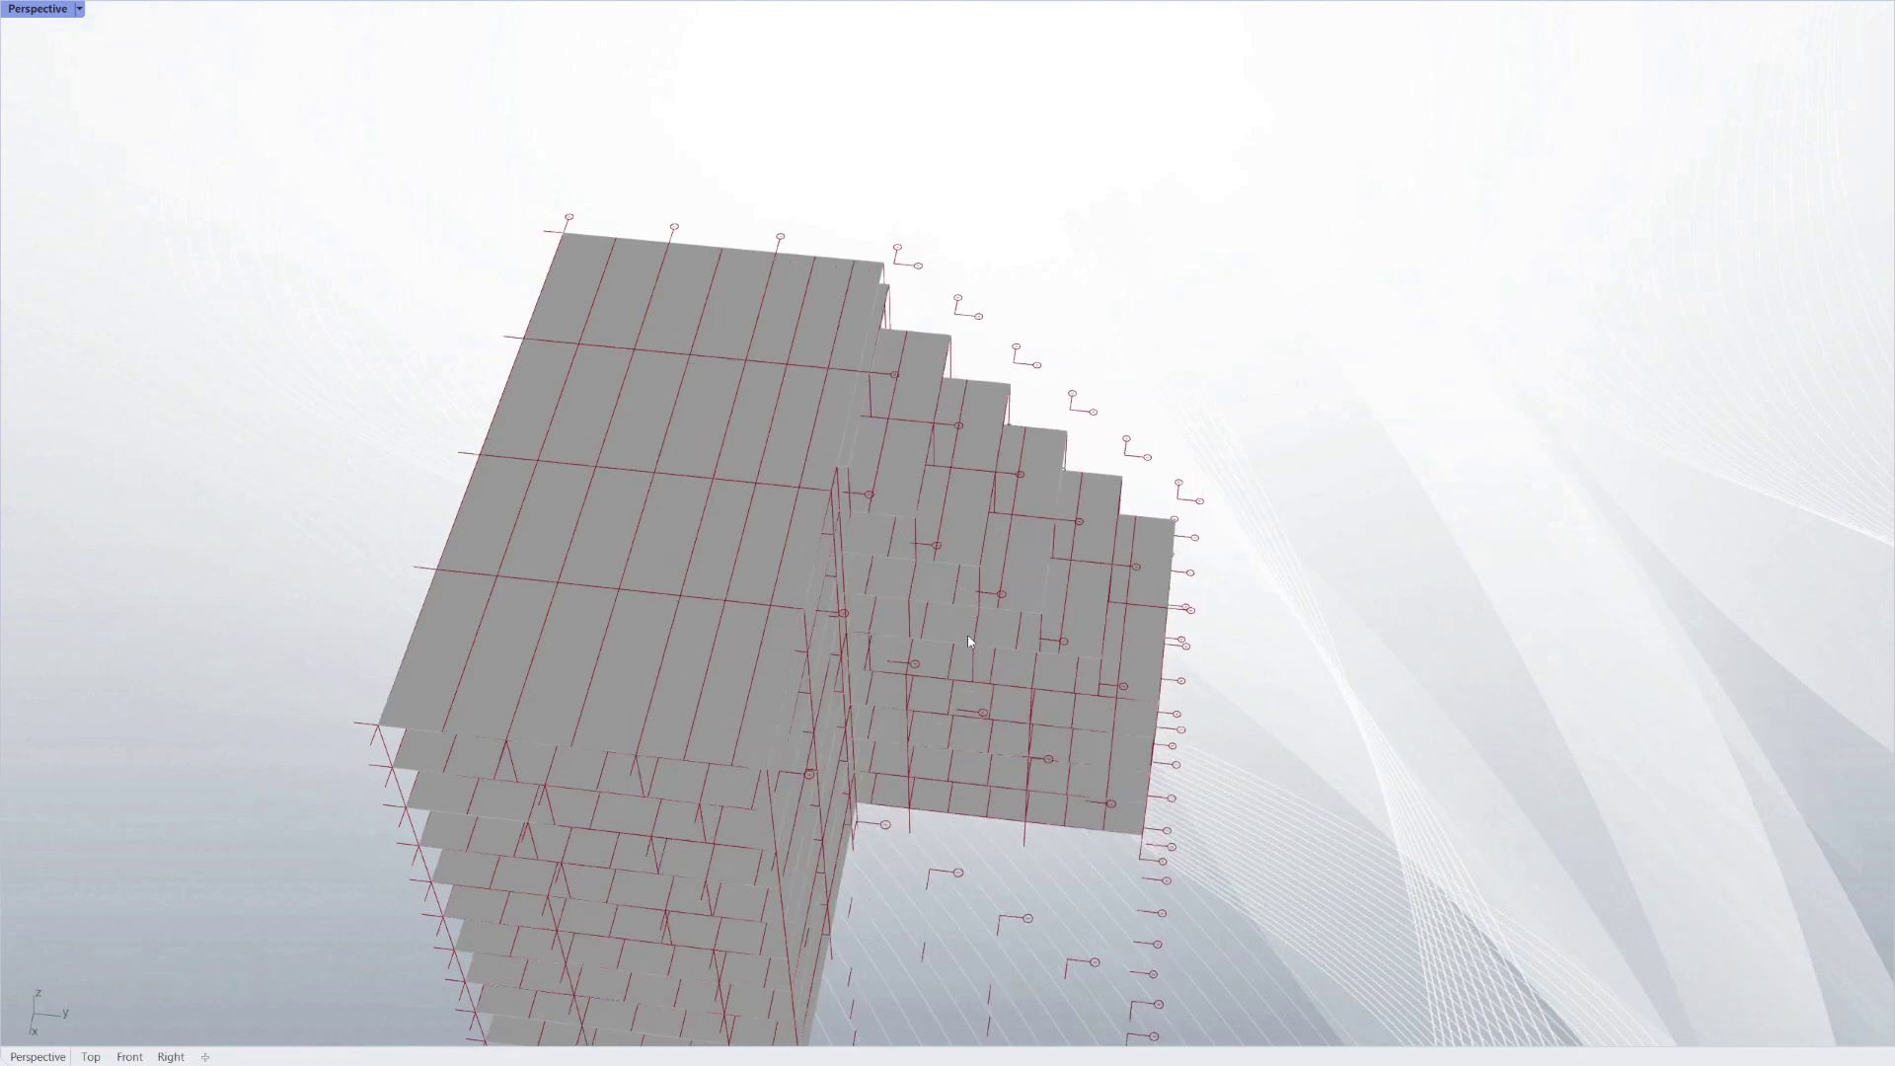
pyautogui.moveTo(967, 637)
pyautogui.mouseDown(button='right')
pyautogui.moveTo(1193, 605)
pyautogui.moveTo(943, 654)
pyautogui.mouseUp(button='right')
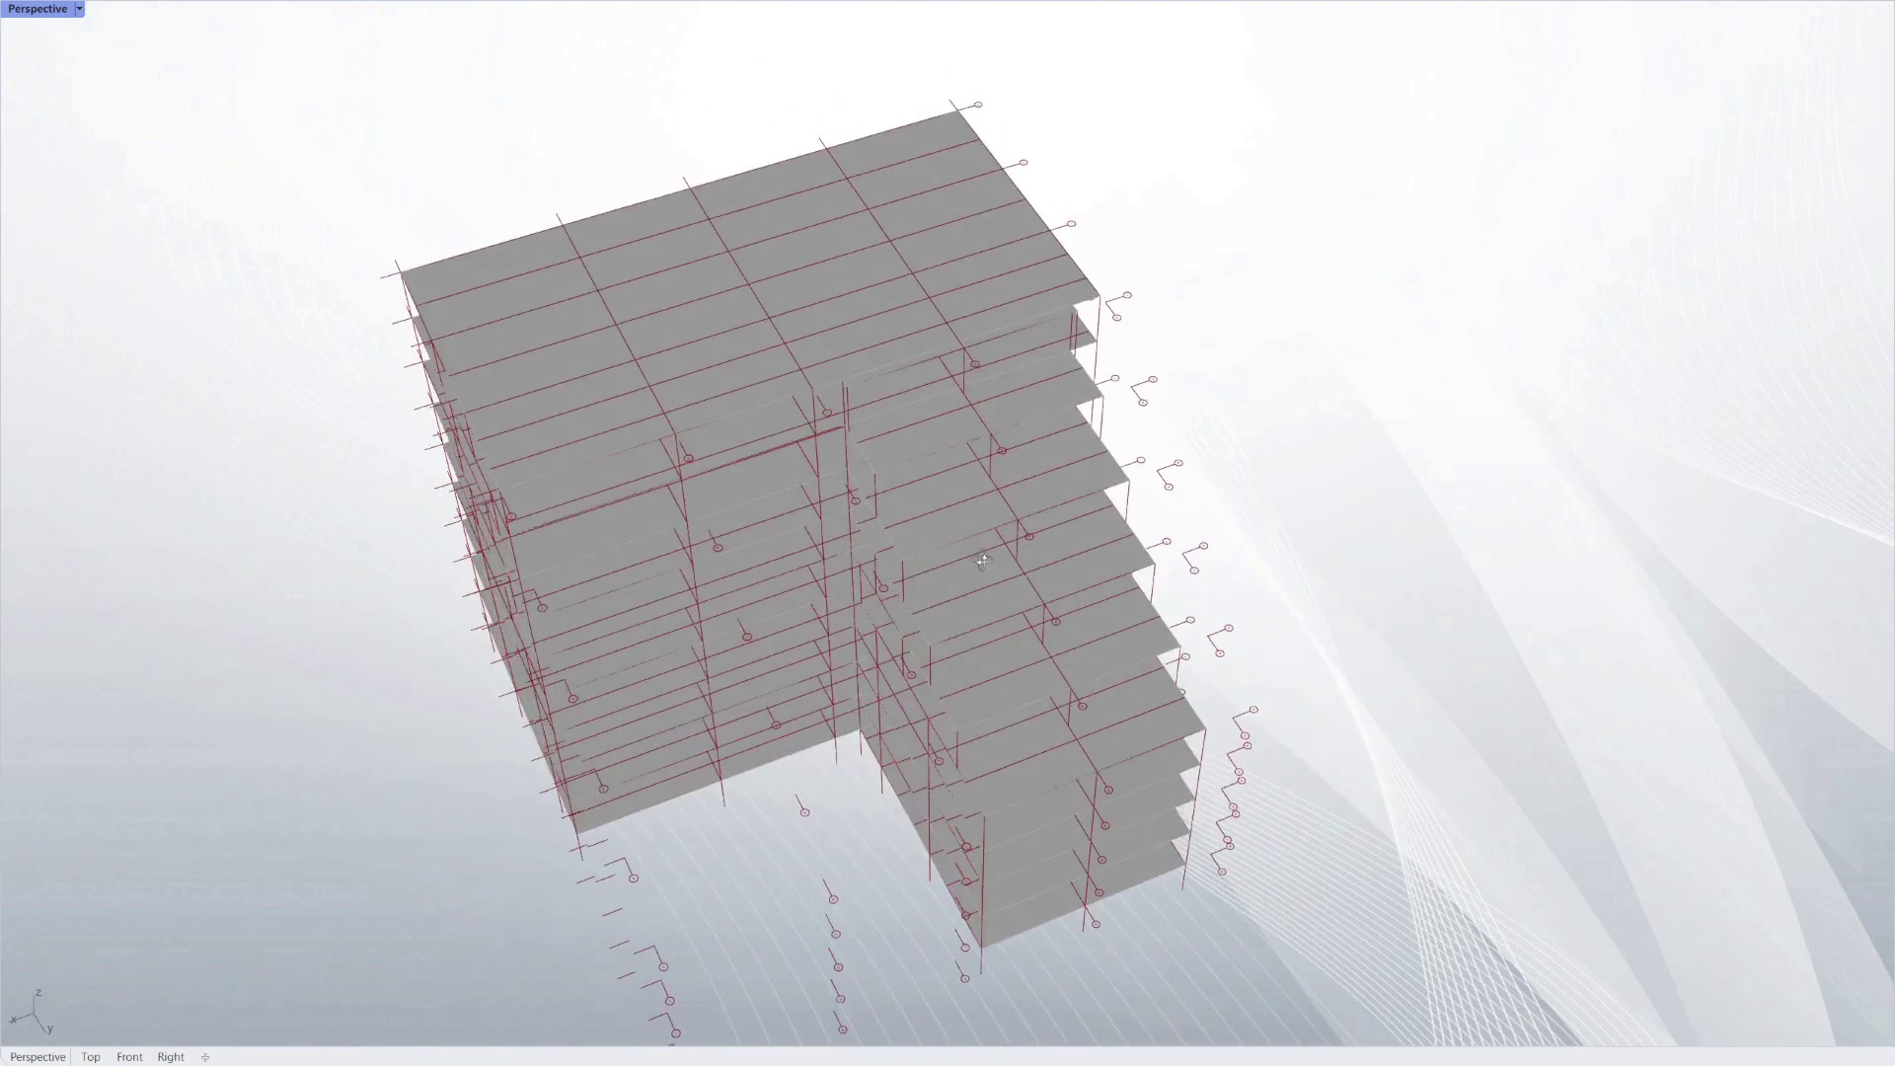
pyautogui.moveTo(983, 561); pyautogui.dragTo(983, 557, button='right')
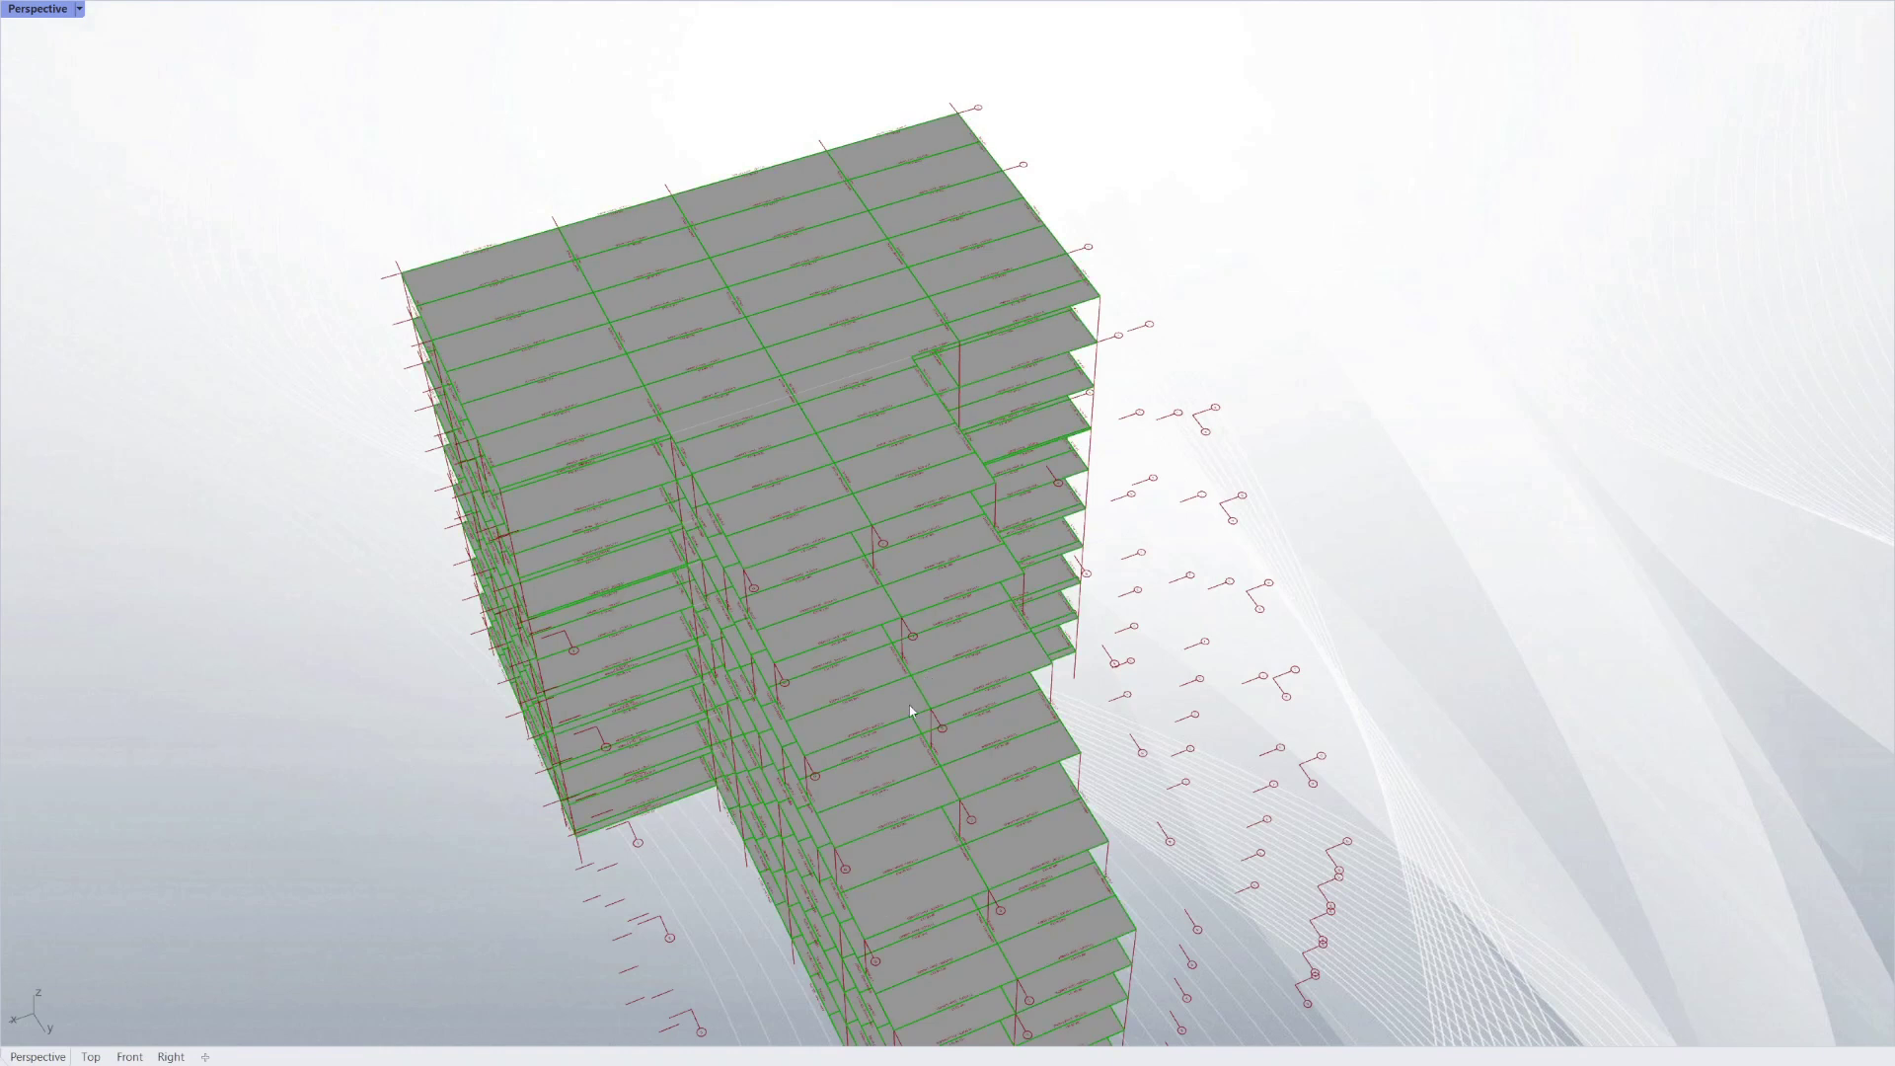
pyautogui.moveTo(909, 719); pyautogui.dragTo(367, 536, button='right')
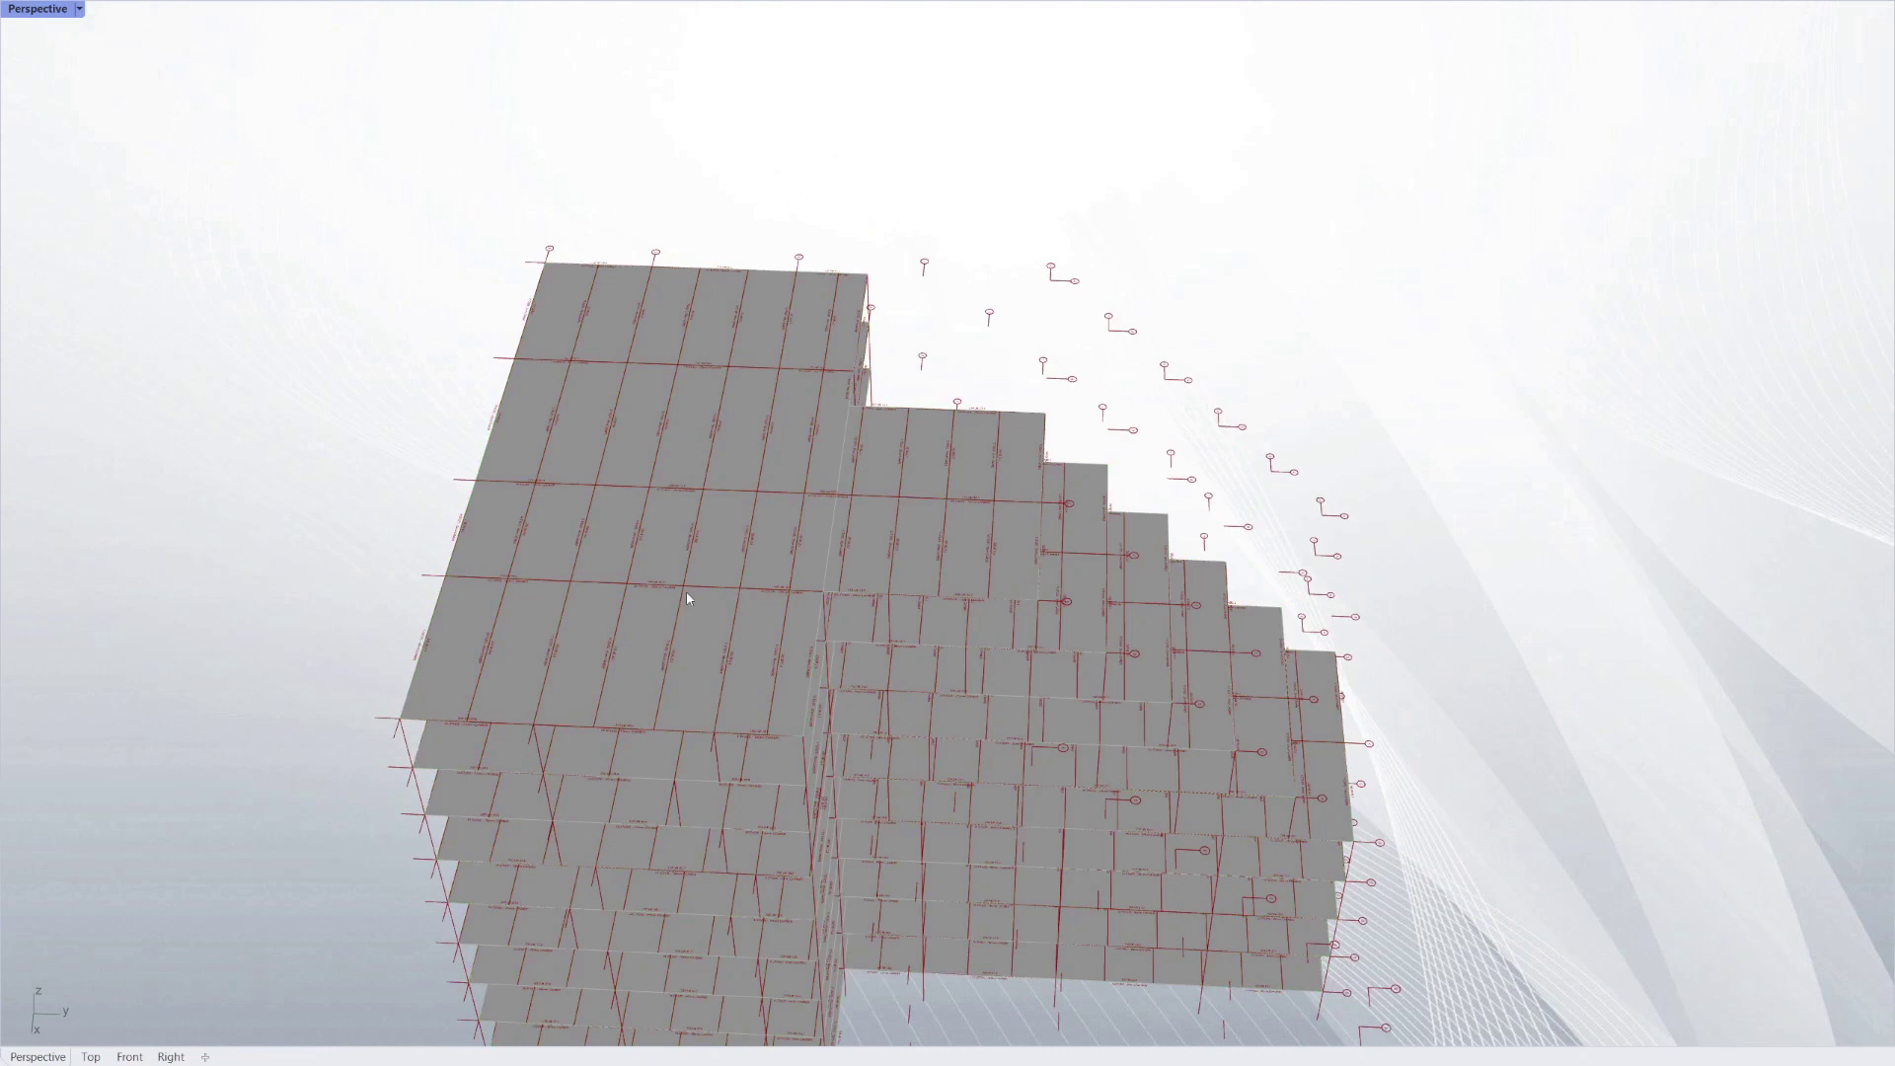
# Step: Inspect the beam size, stud count and camber labels on the upper floor plates around the building's inner corner
pyautogui.scroll(10, 776, 647)
pyautogui.scroll(-10, 776, 646)
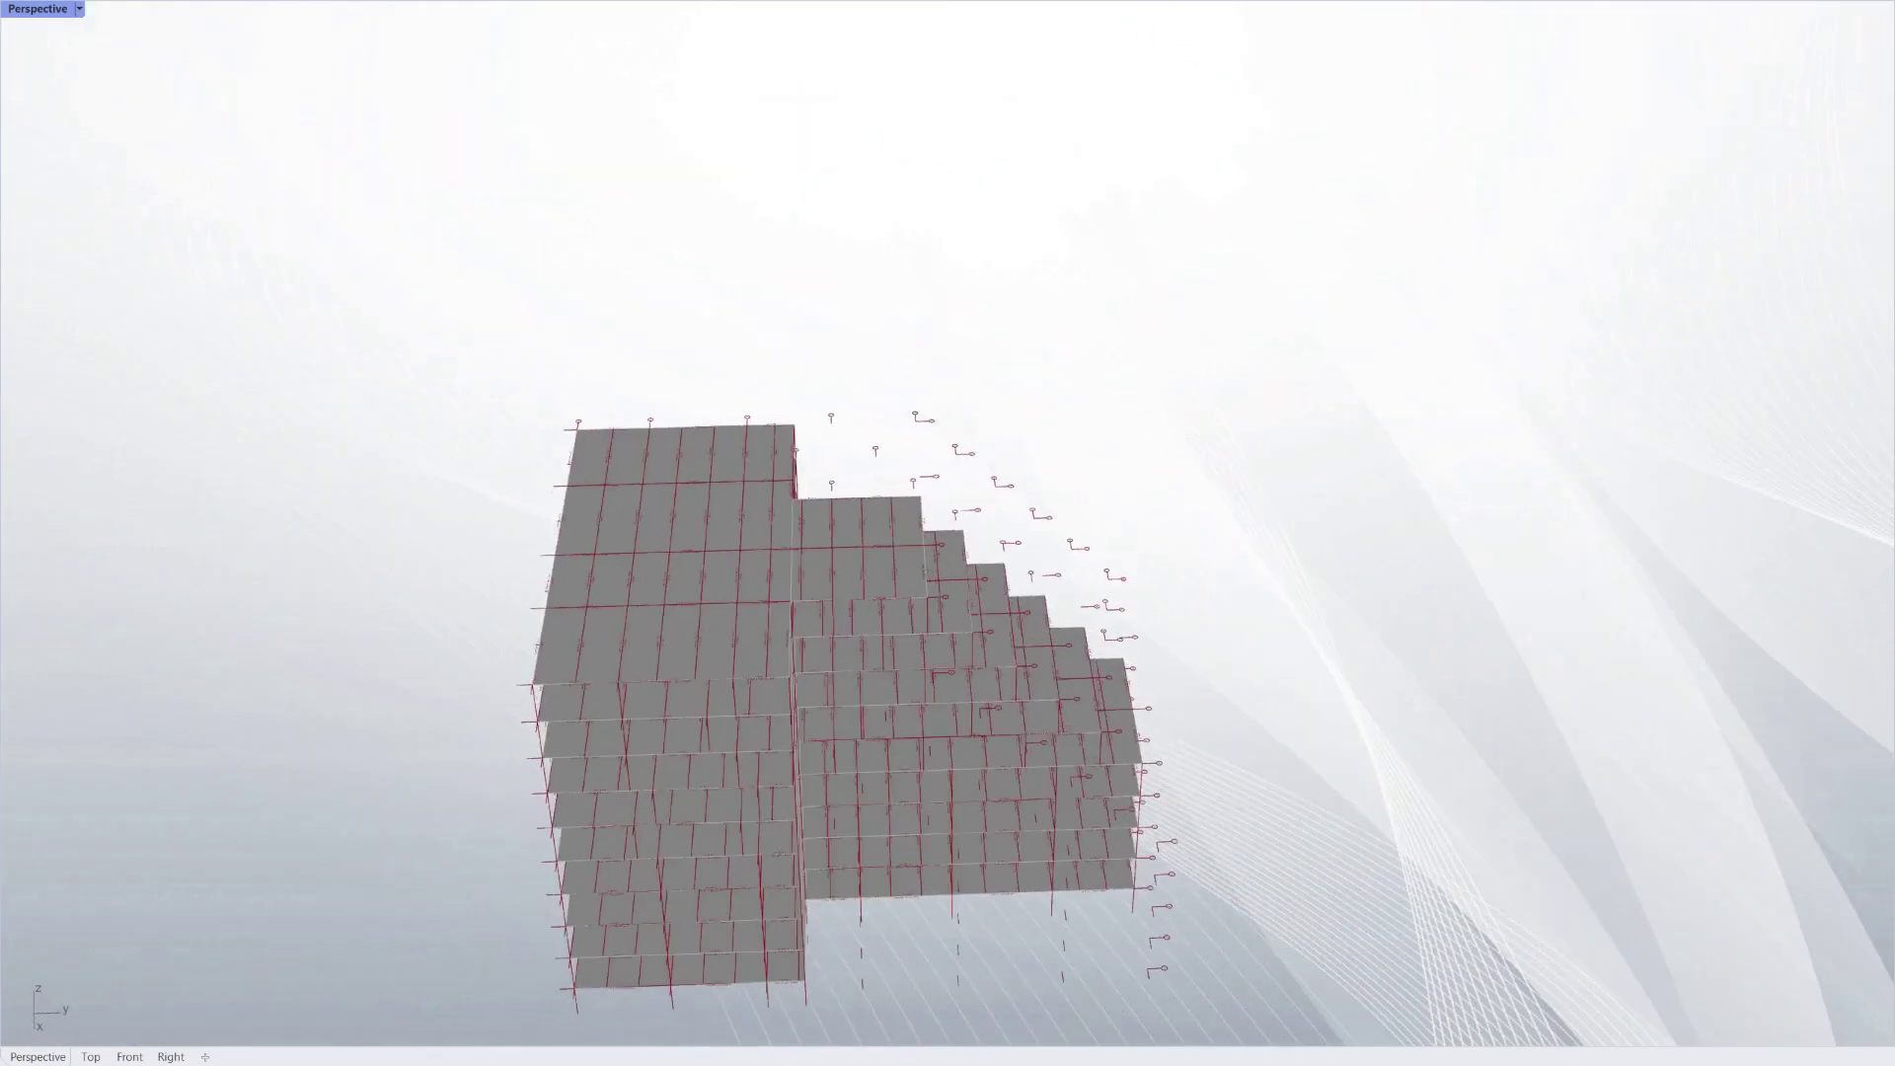
pyautogui.moveTo(789, 582); pyautogui.dragTo(885, 616, button='right')
pyautogui.scroll(10, 776, 575)
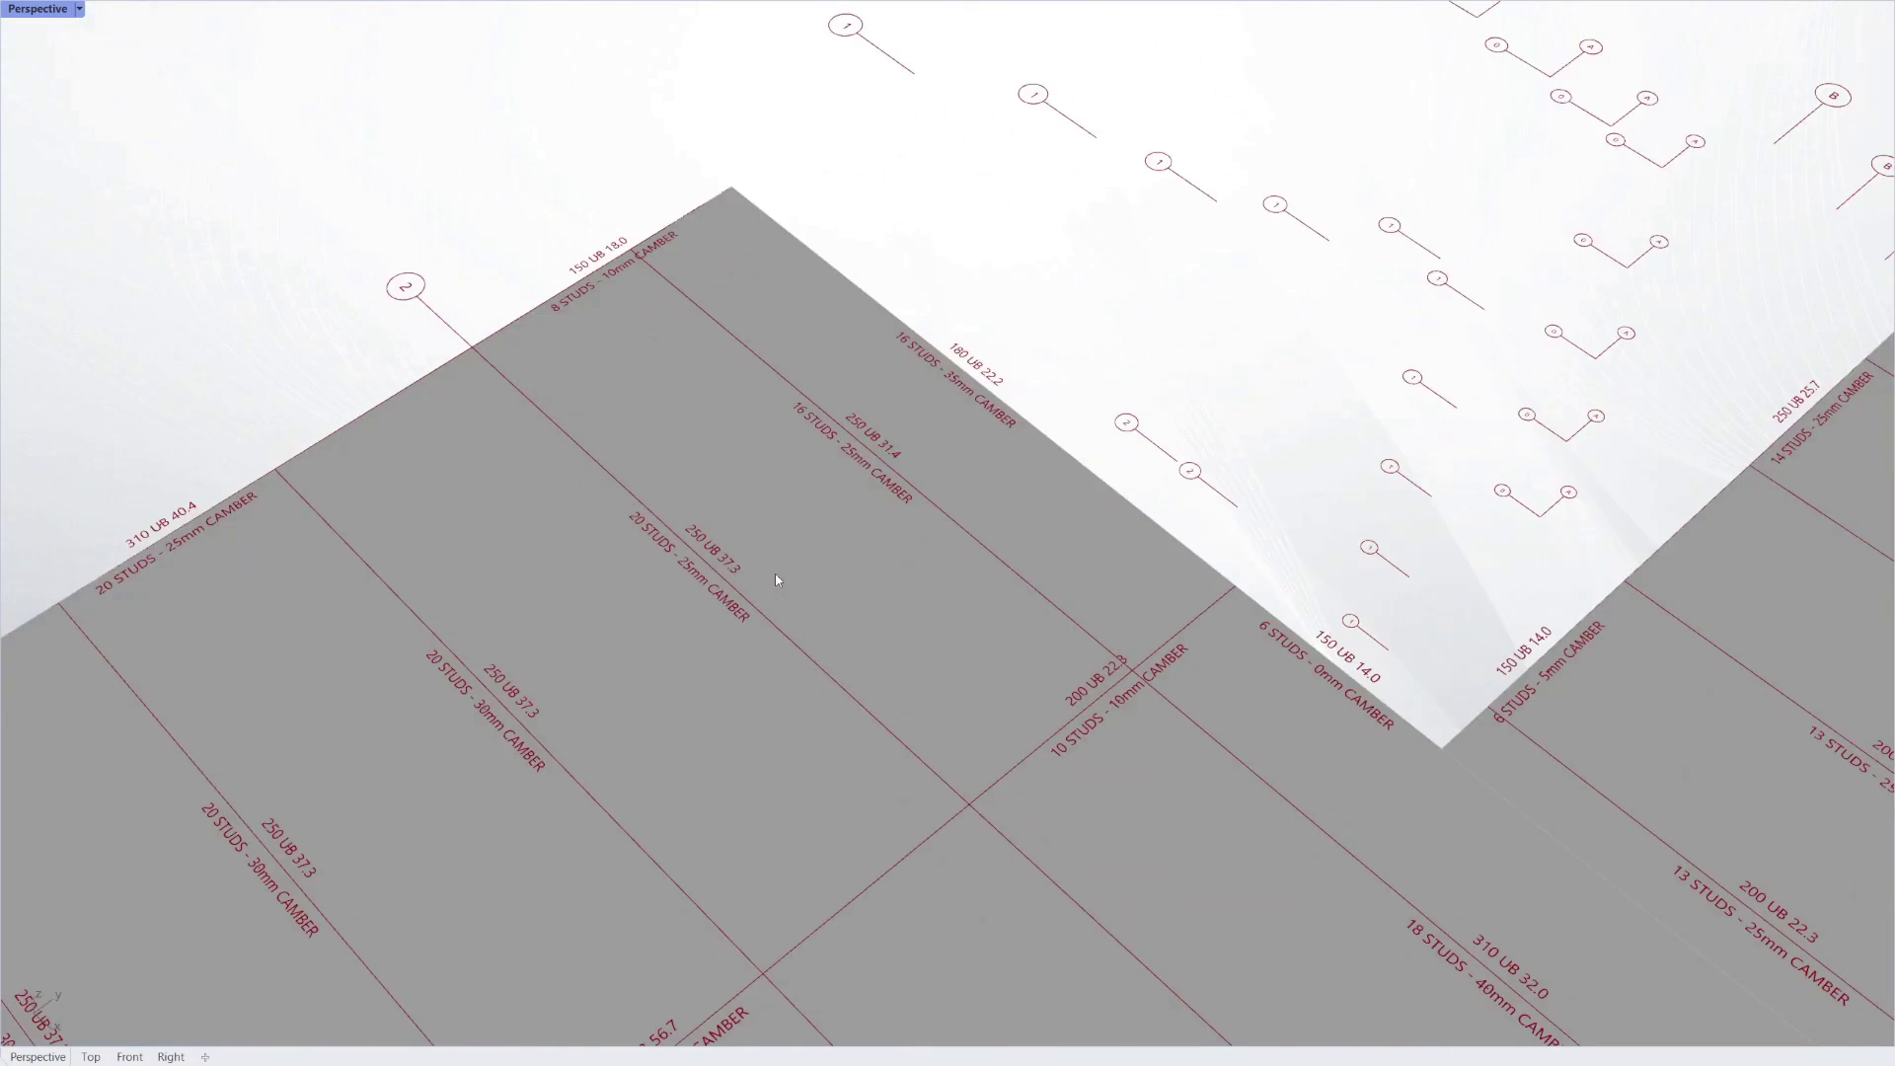
pyautogui.scroll(-7, 776, 575)
pyautogui.moveTo(776, 574); pyautogui.dragTo(951, 665, button='right')
pyautogui.scroll(5, 755, 497)
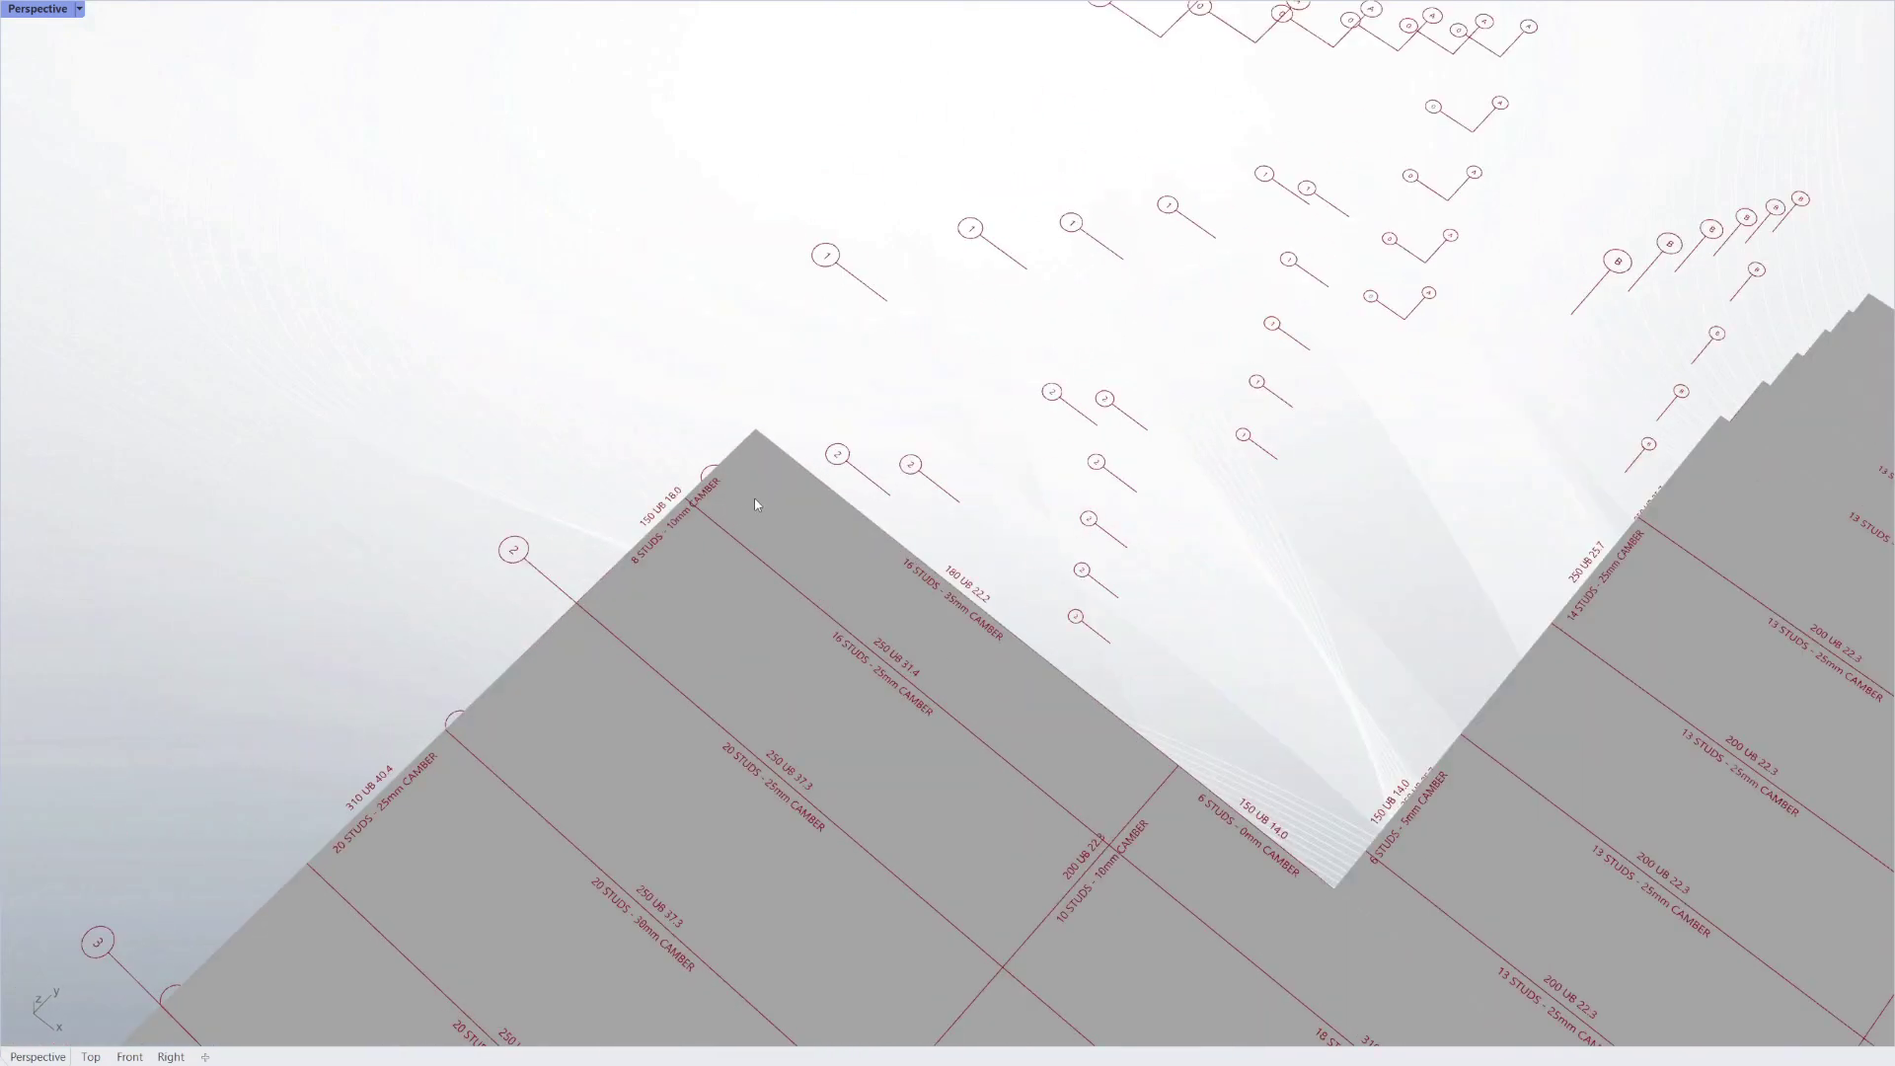
pyautogui.scroll(-9, 349, 403)
pyautogui.moveTo(1082, 620); pyautogui.dragTo(1029, 744, button='right')
pyautogui.scroll(9, 1436, 719)
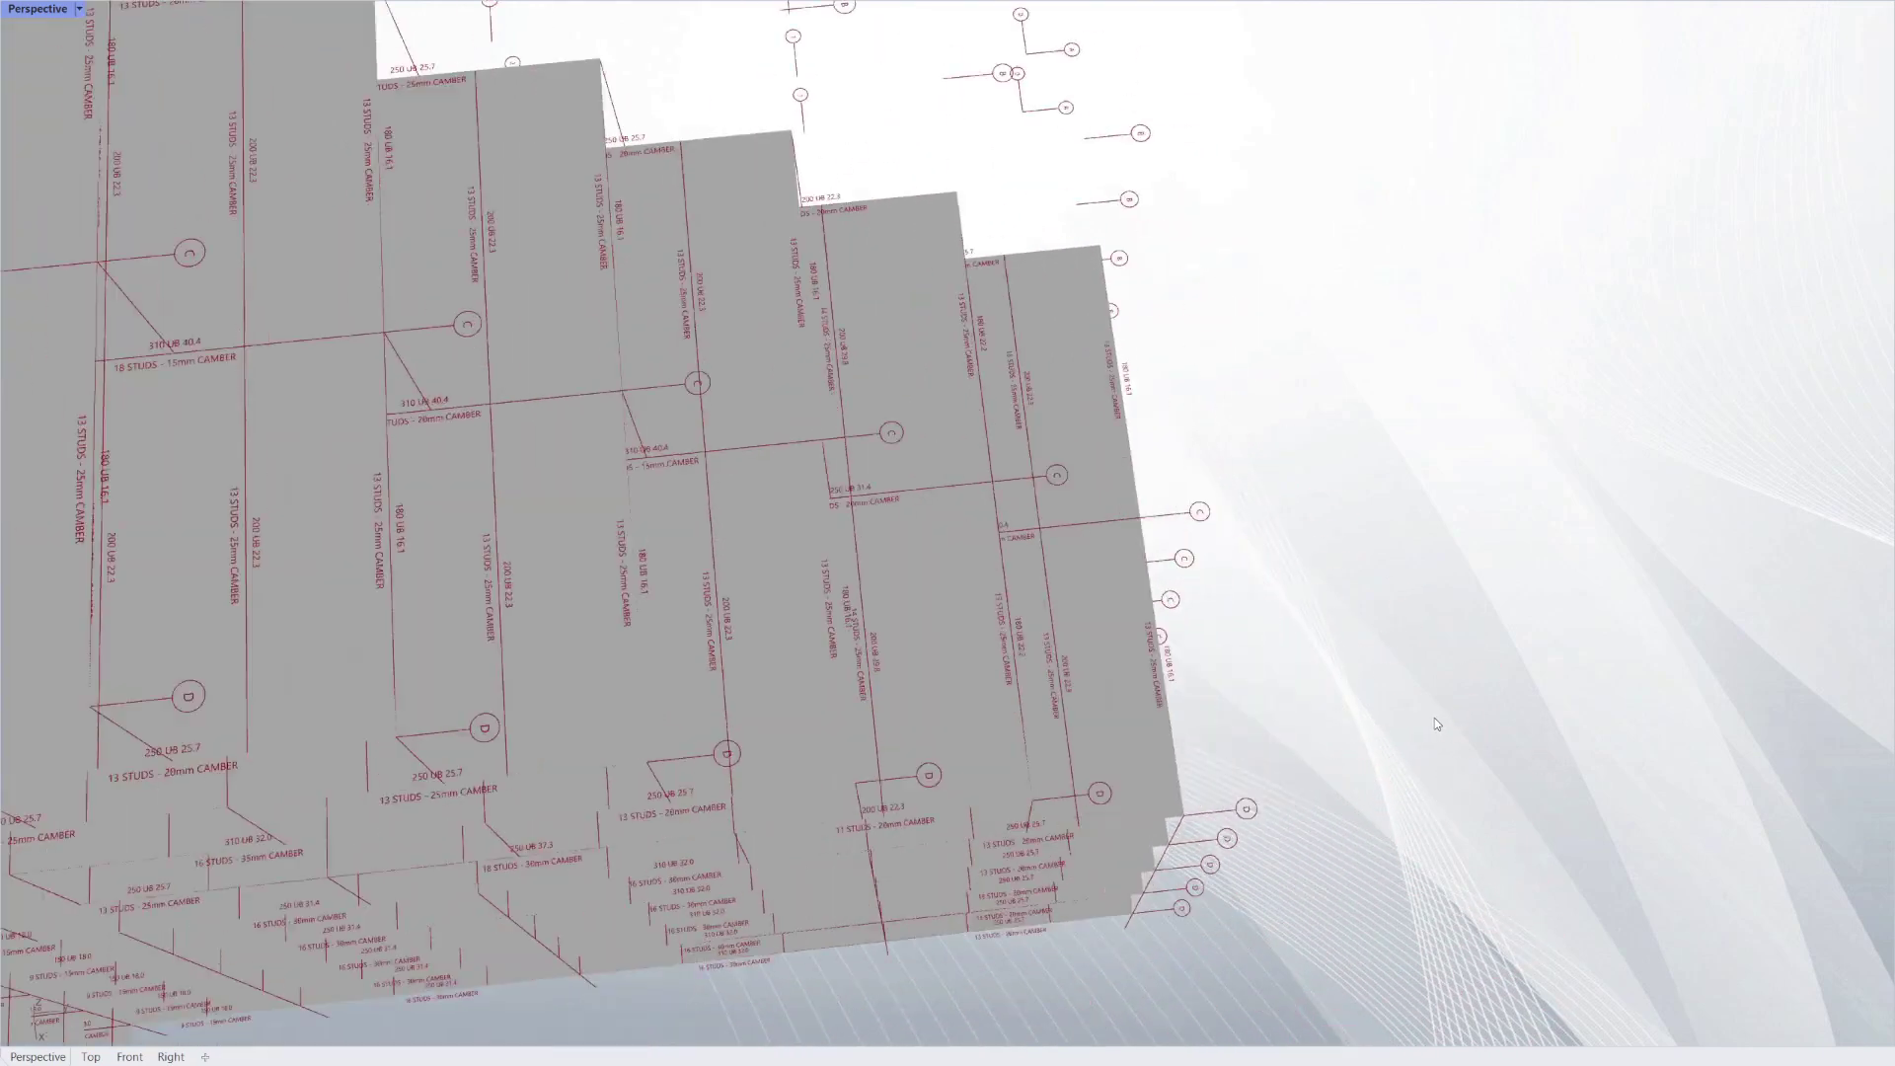
# Step: Inspect the beam labels and grid bubbles along the stepped terraces of the lower wing
pyautogui.scroll(6, 1033, 653)
pyautogui.scroll(-7, 1035, 651)
pyautogui.moveTo(1130, 688); pyautogui.dragTo(828, 681, button='right')
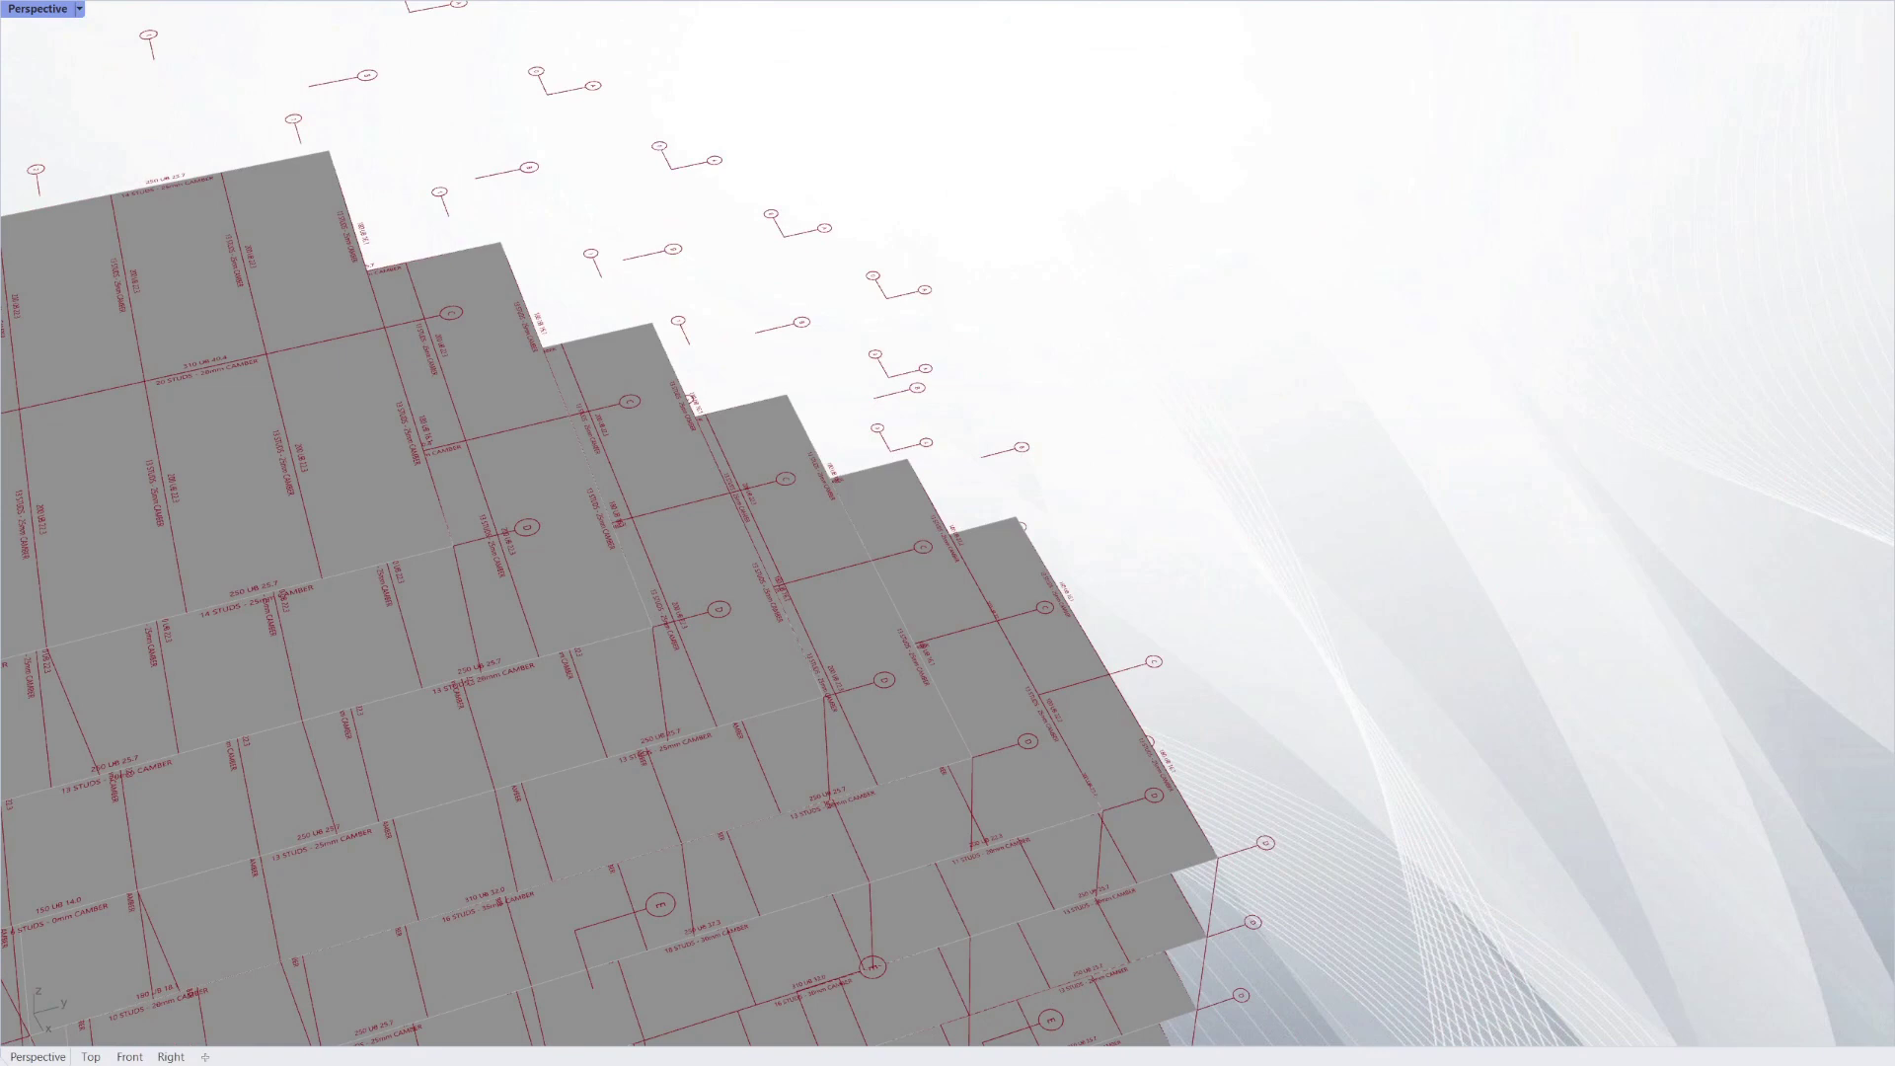
pyautogui.moveTo(1036, 659); pyautogui.dragTo(905, 638, button='right')
pyautogui.scroll(-6, 906, 639)
pyautogui.scroll(6, 579, 665)
pyautogui.moveTo(579, 664); pyautogui.dragTo(1363, 718, button='right')
pyautogui.scroll(-10, 829, 636)
pyautogui.scroll(6, 1457, 688)
pyautogui.scroll(5, 1116, 622)
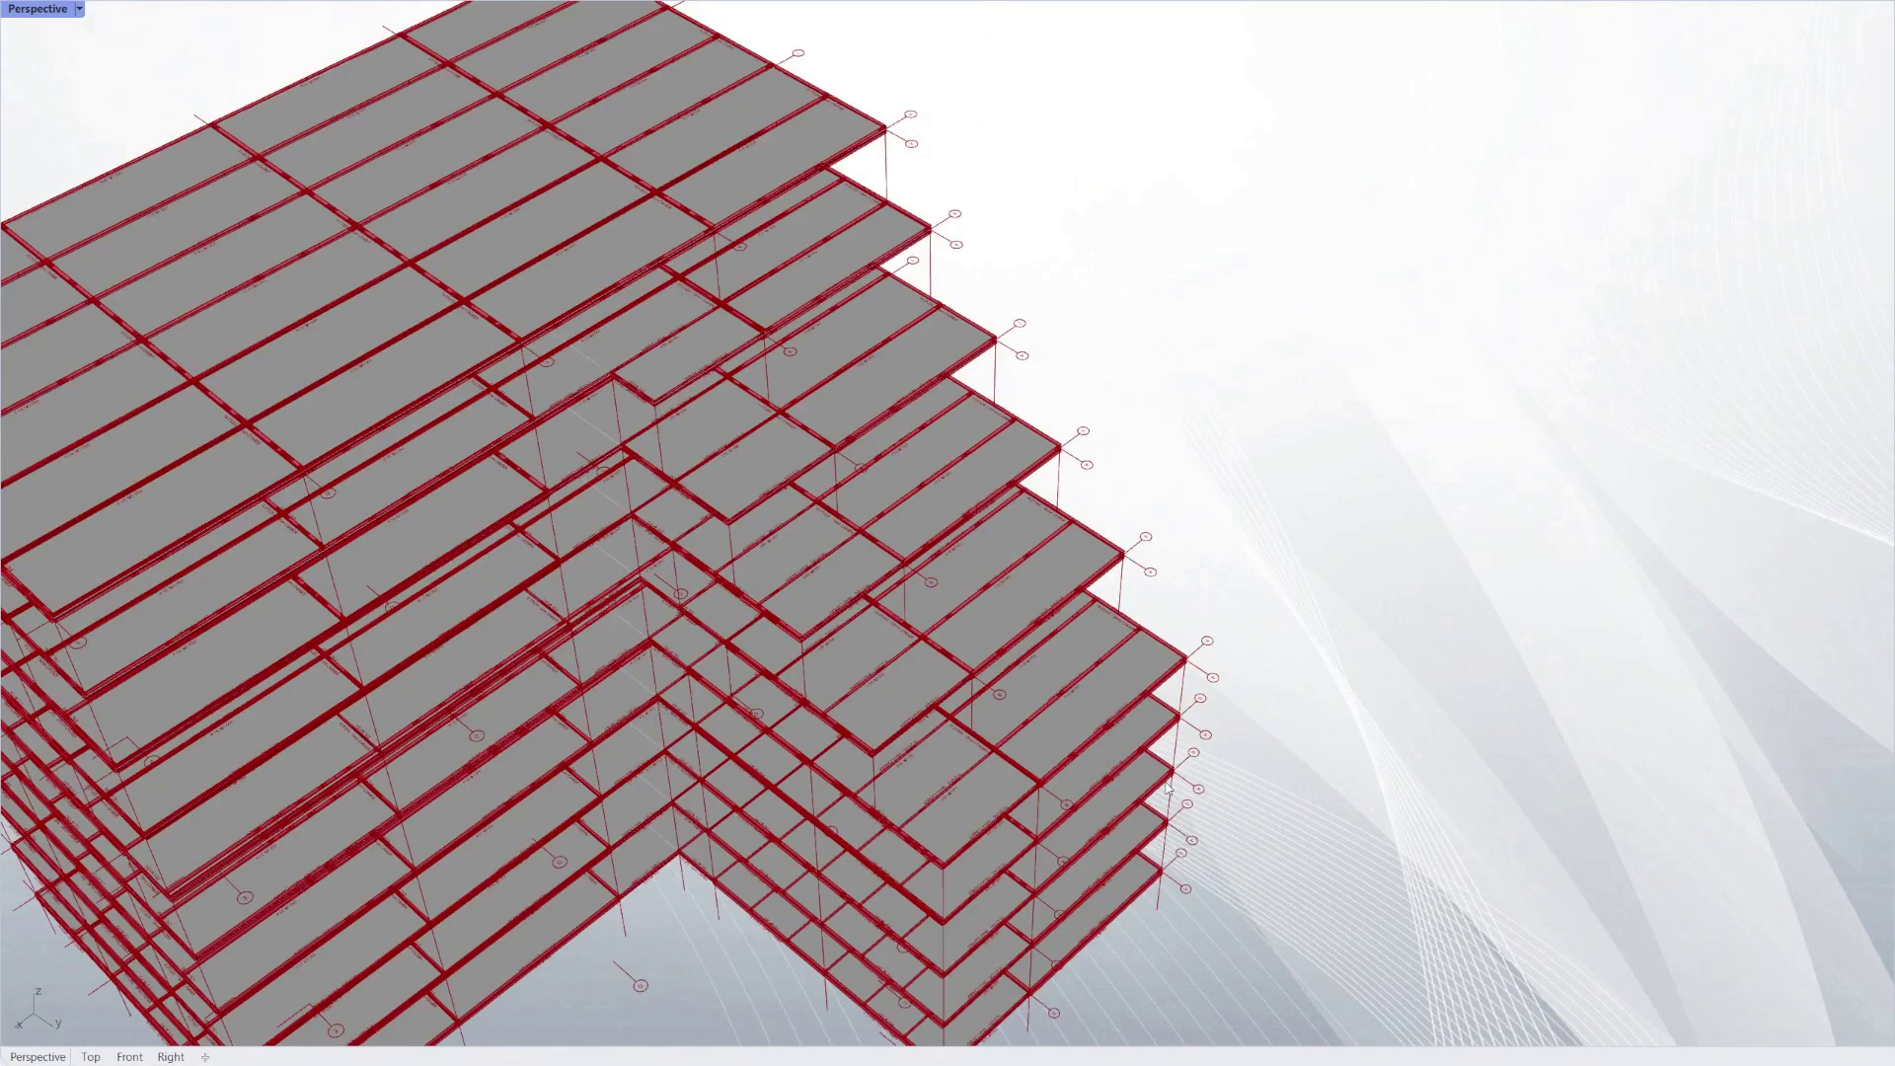
# Step: Examine the modelled steel beams along the slab edges of the stepped upper floors at close range
pyautogui.moveTo(424, 751); pyautogui.dragTo(406, 659, button='right')
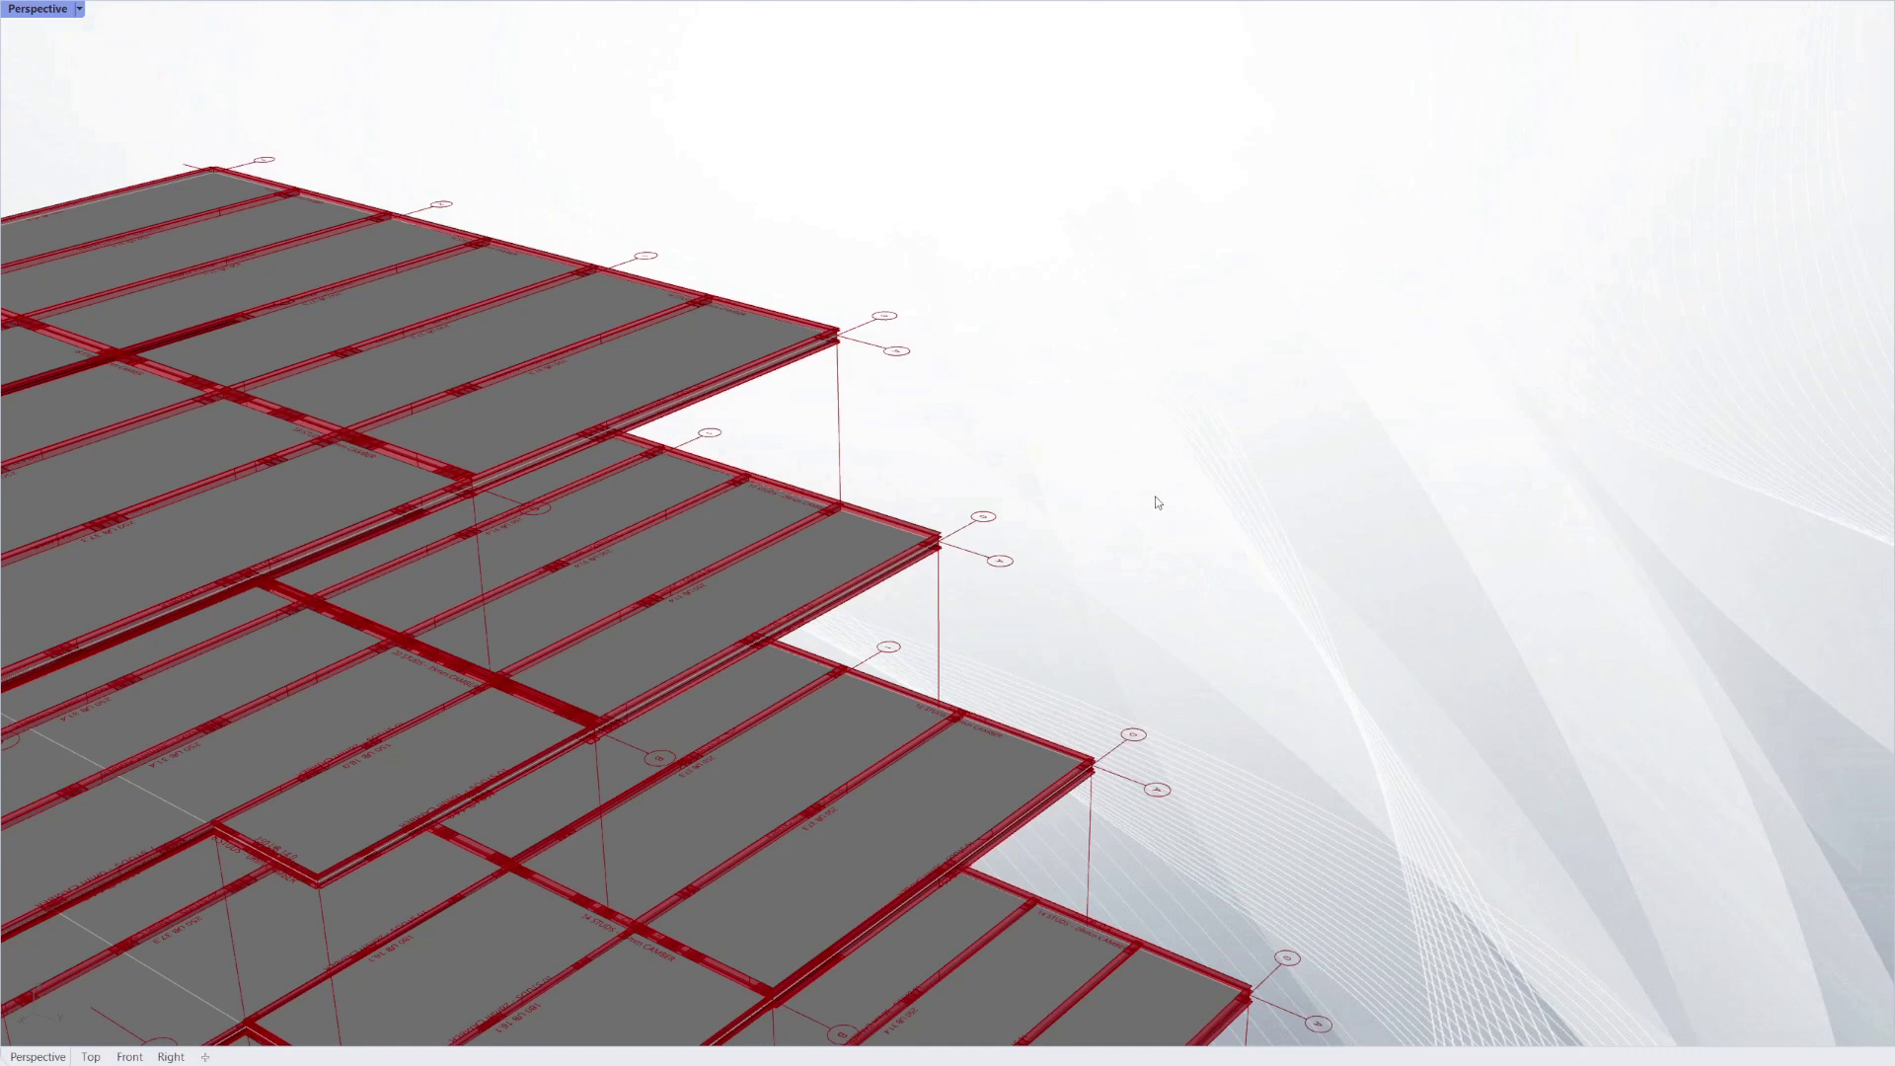
pyautogui.hotkey('ctrl', 'z')
pyautogui.moveTo(1066, 387); pyautogui.dragTo(833, 474, button='right')
pyautogui.scroll(-7, 833, 474)
pyautogui.scroll(6, 519, 483)
pyautogui.moveTo(520, 494); pyautogui.dragTo(888, 578, button='right')
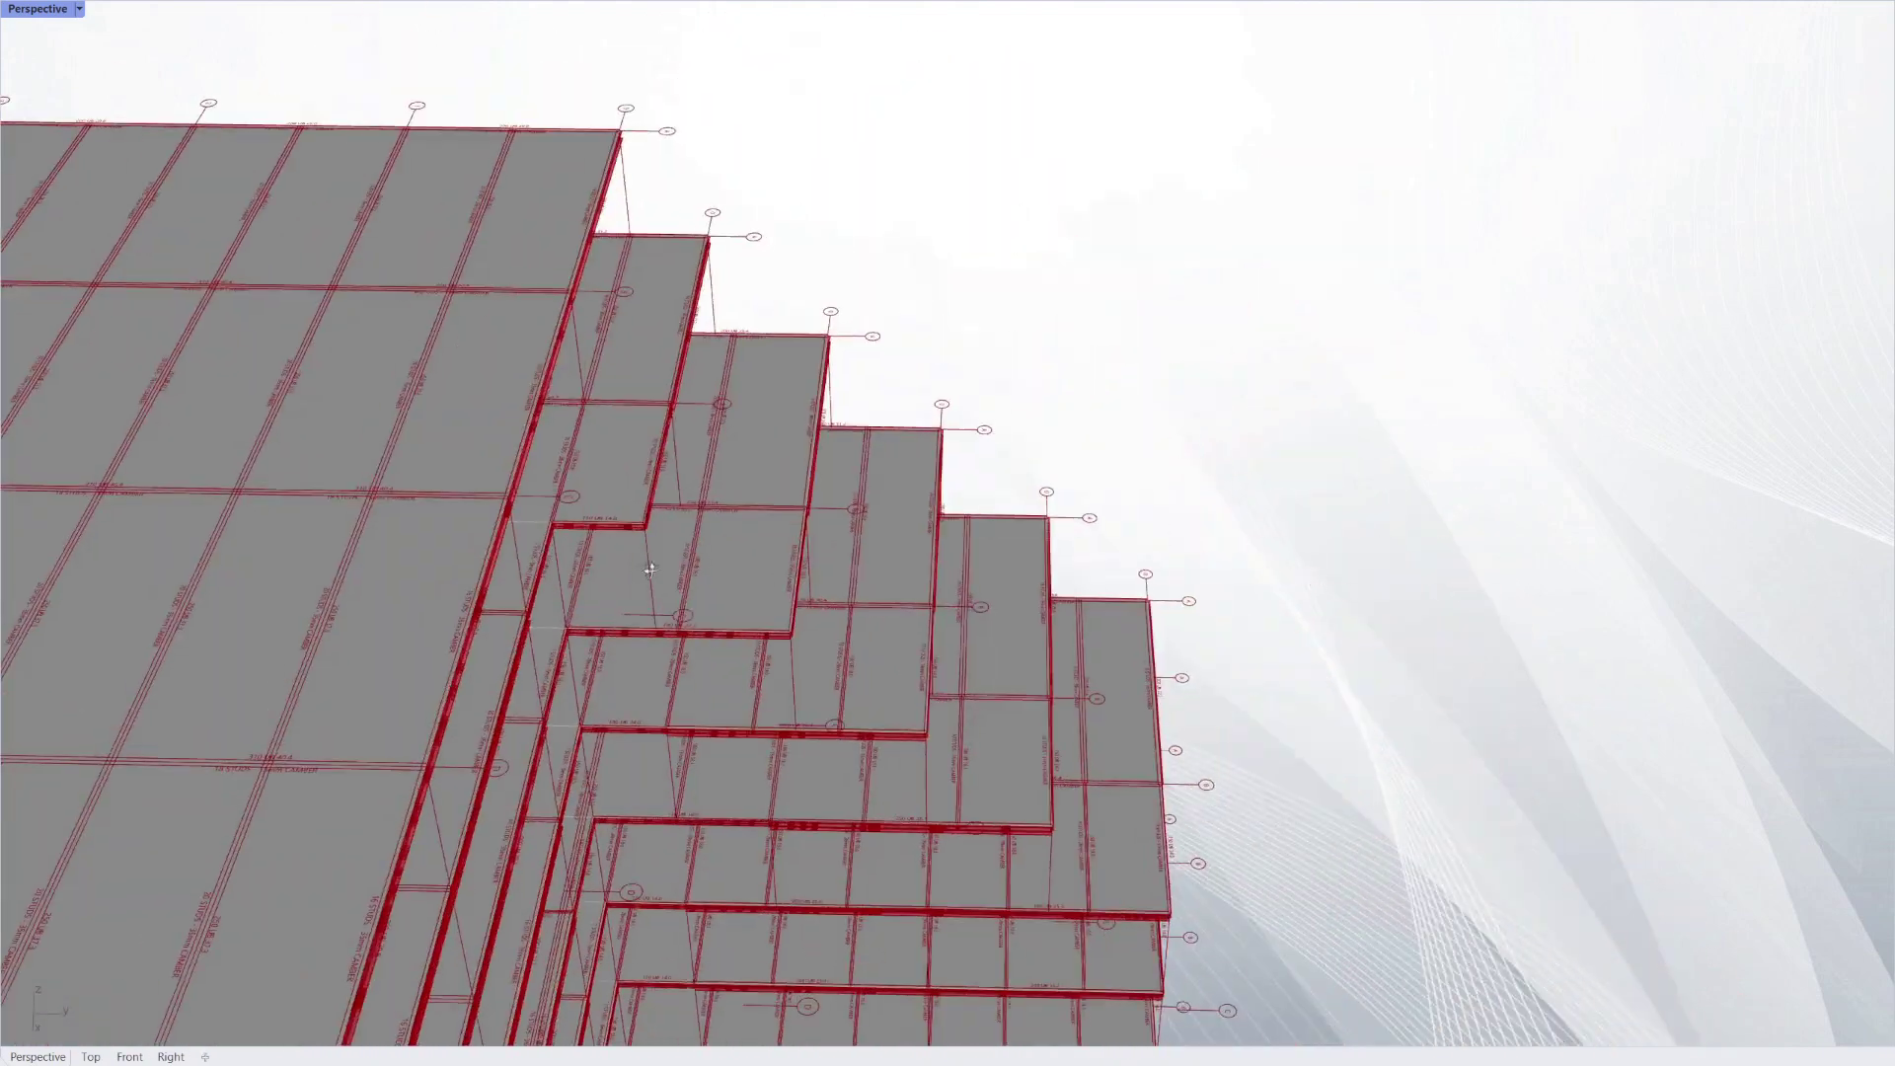
pyautogui.scroll(-5, 878, 593)
pyautogui.scroll(7, 774, 786)
pyautogui.moveTo(731, 765); pyautogui.dragTo(589, 635, button='right')
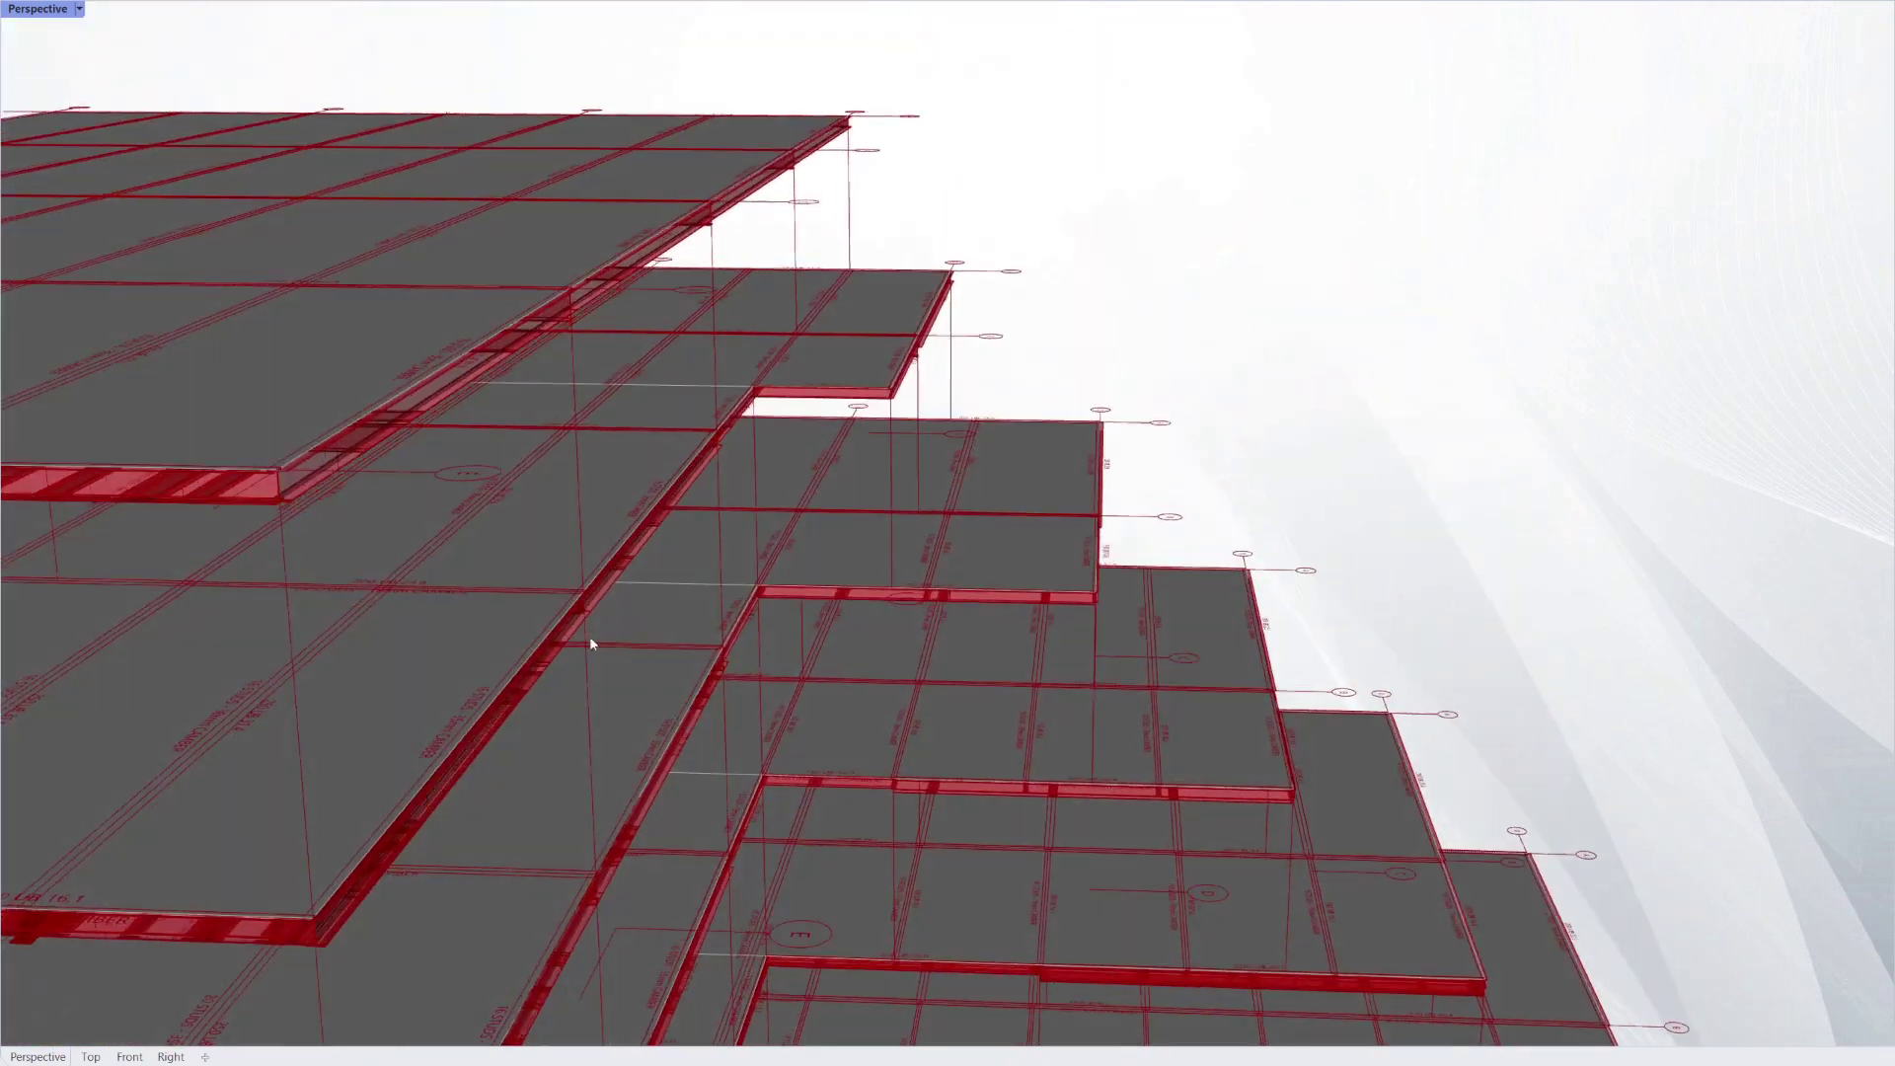
# Step: Inspect the framing beneath the floor plates from a low side angle, comparing the storeys one above another
pyautogui.scroll(3, 258, 481)
pyautogui.scroll(-6, 279, 472)
pyautogui.scroll(-8, 277, 469)
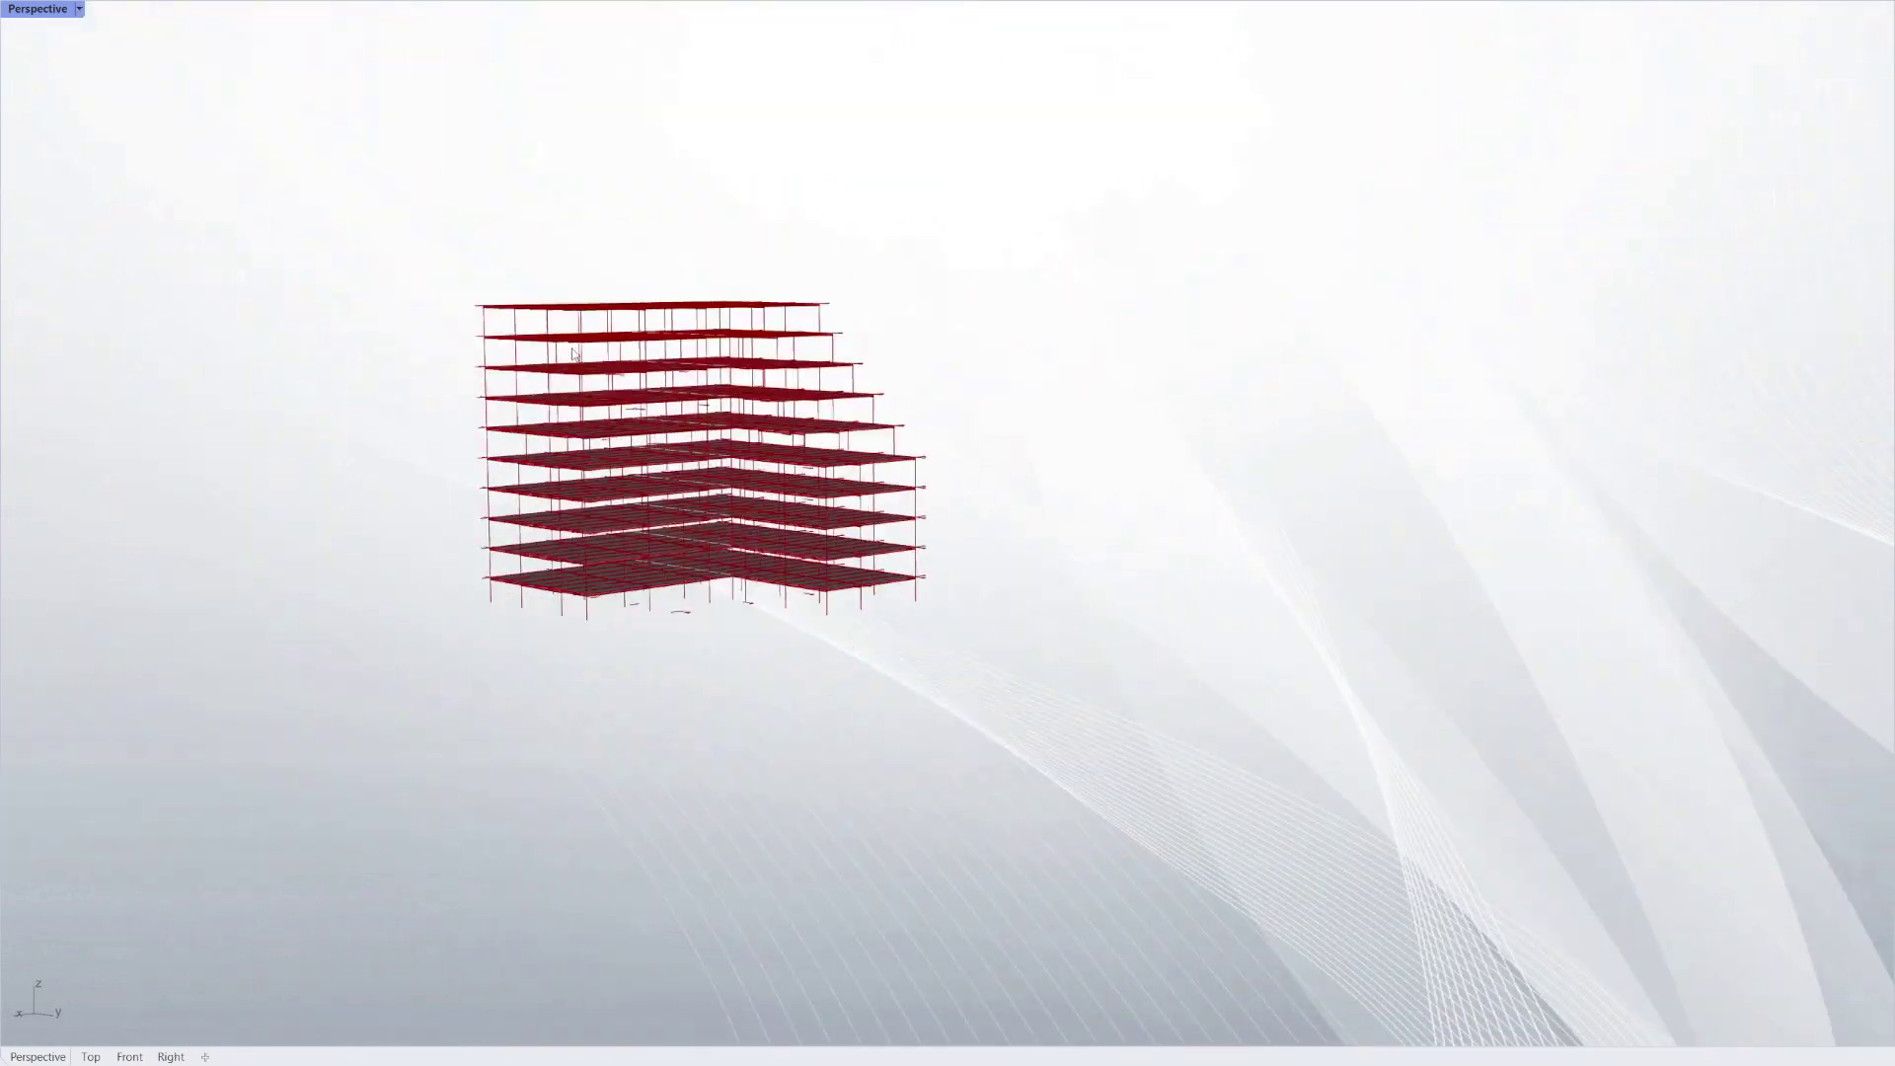
pyautogui.scroll(10, 595, 429)
pyautogui.moveTo(736, 576); pyautogui.dragTo(1240, 334, button='right')
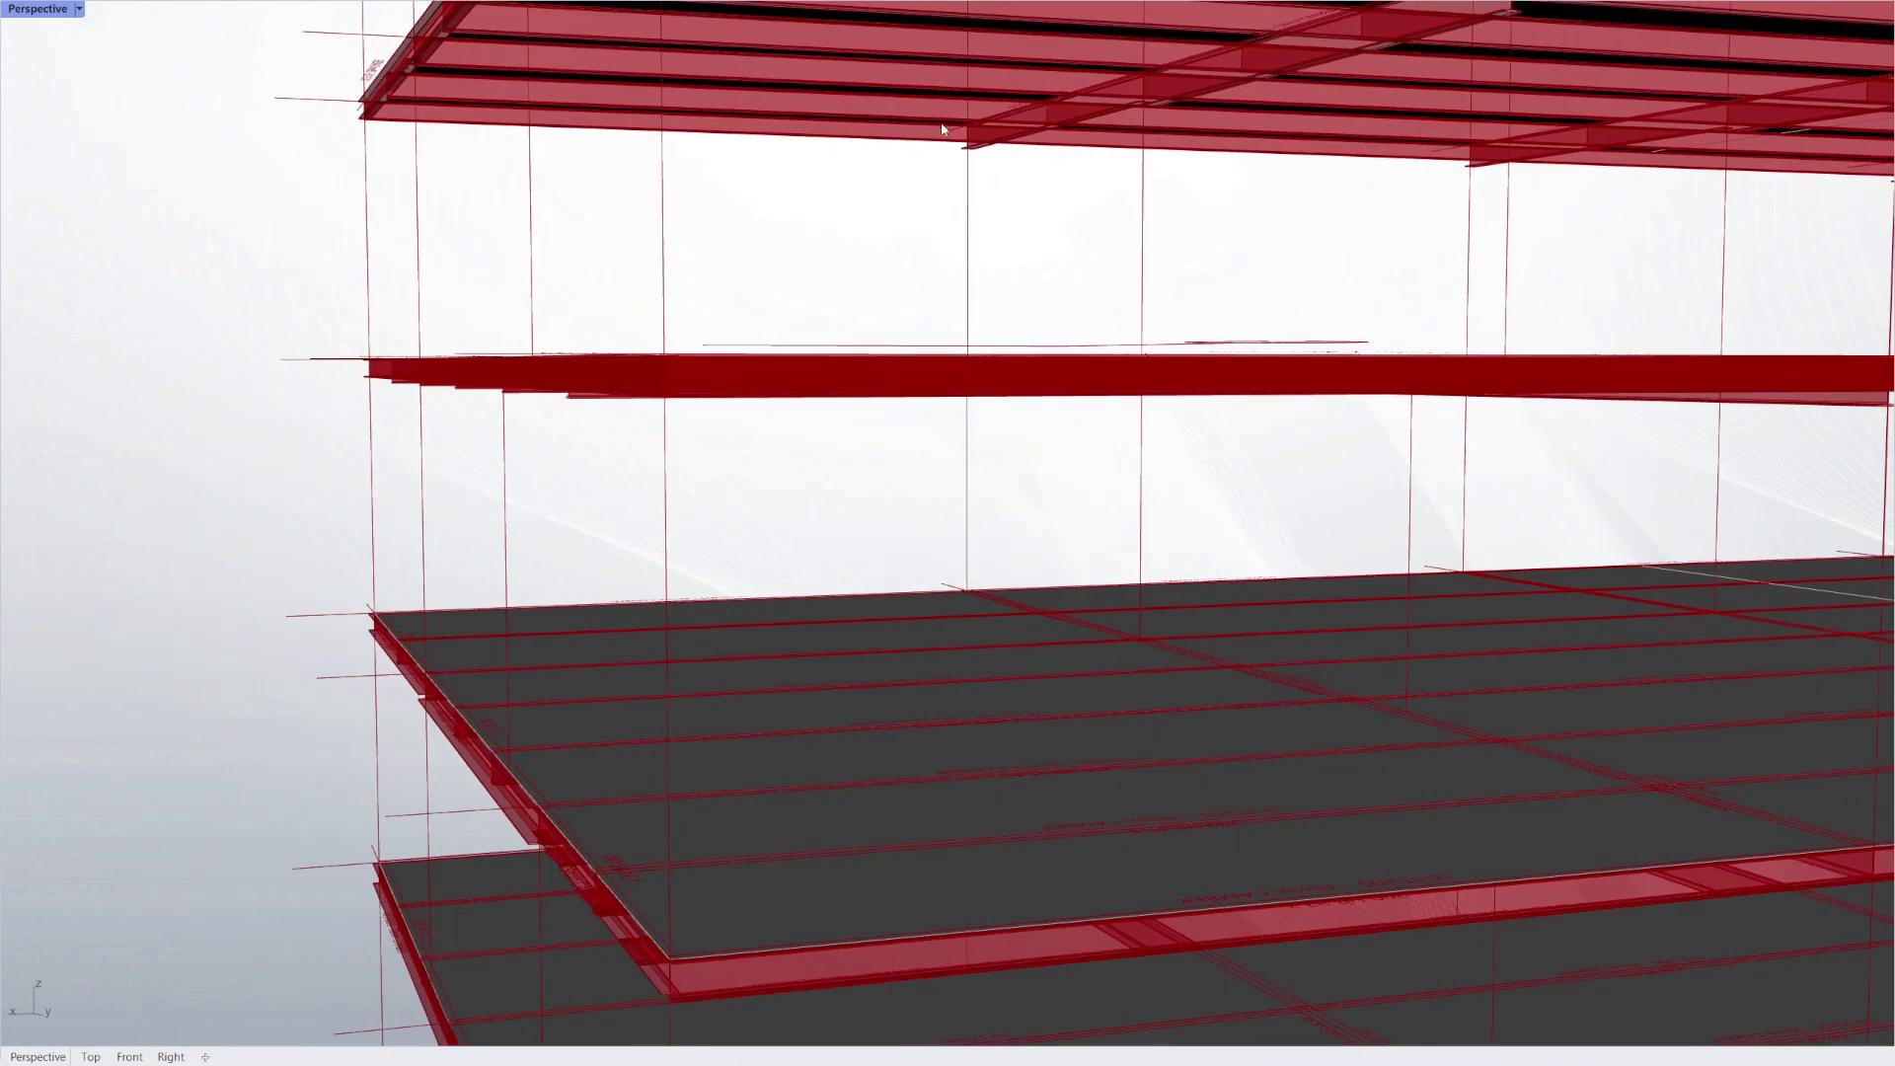
pyautogui.moveTo(909, 219); pyautogui.dragTo(878, 187, button='right')
pyautogui.scroll(-6, 849, 352)
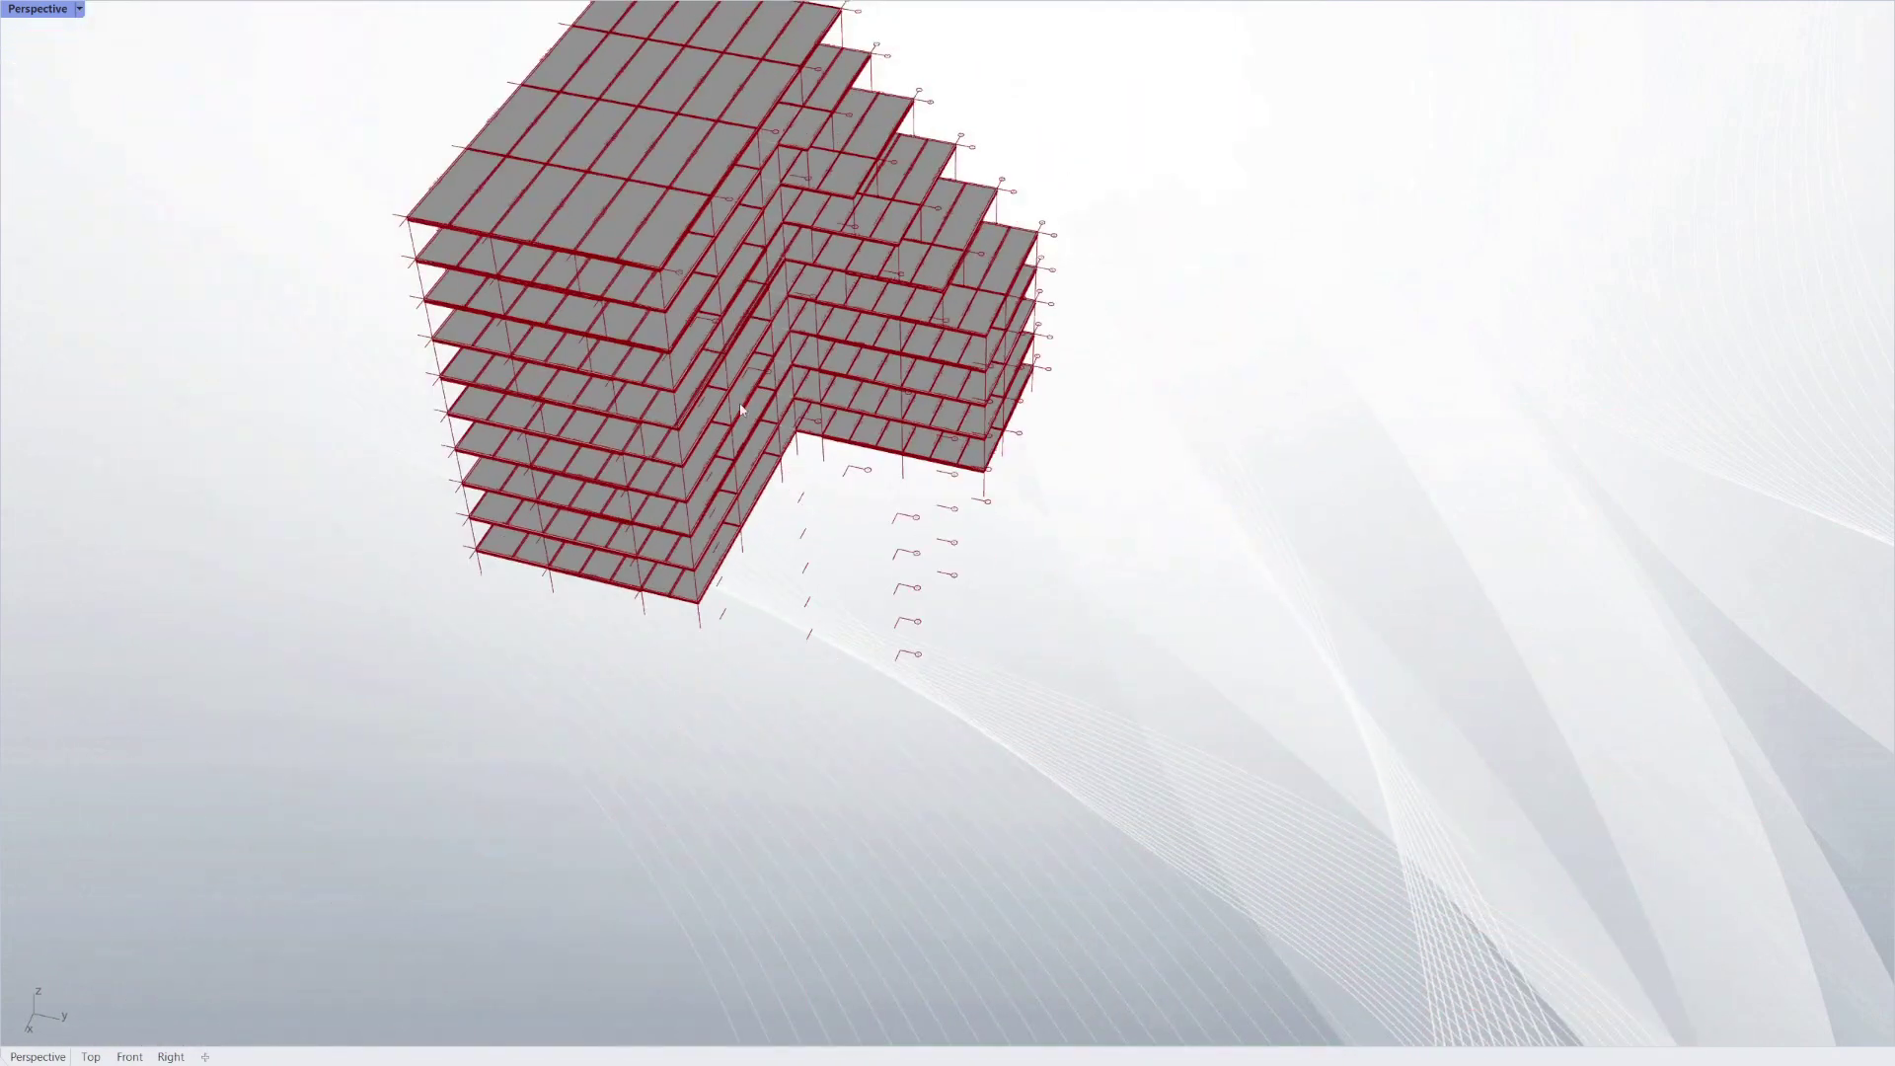
# Step: Review the complete framed building from all sides, covering both wings, the terraces and every storey's beam layout
pyautogui.scroll(5, 752, 134)
pyautogui.scroll(-5, 832, 528)
pyautogui.moveTo(1009, 335); pyautogui.dragTo(952, 330, button='right')
pyautogui.scroll(6, 951, 330)
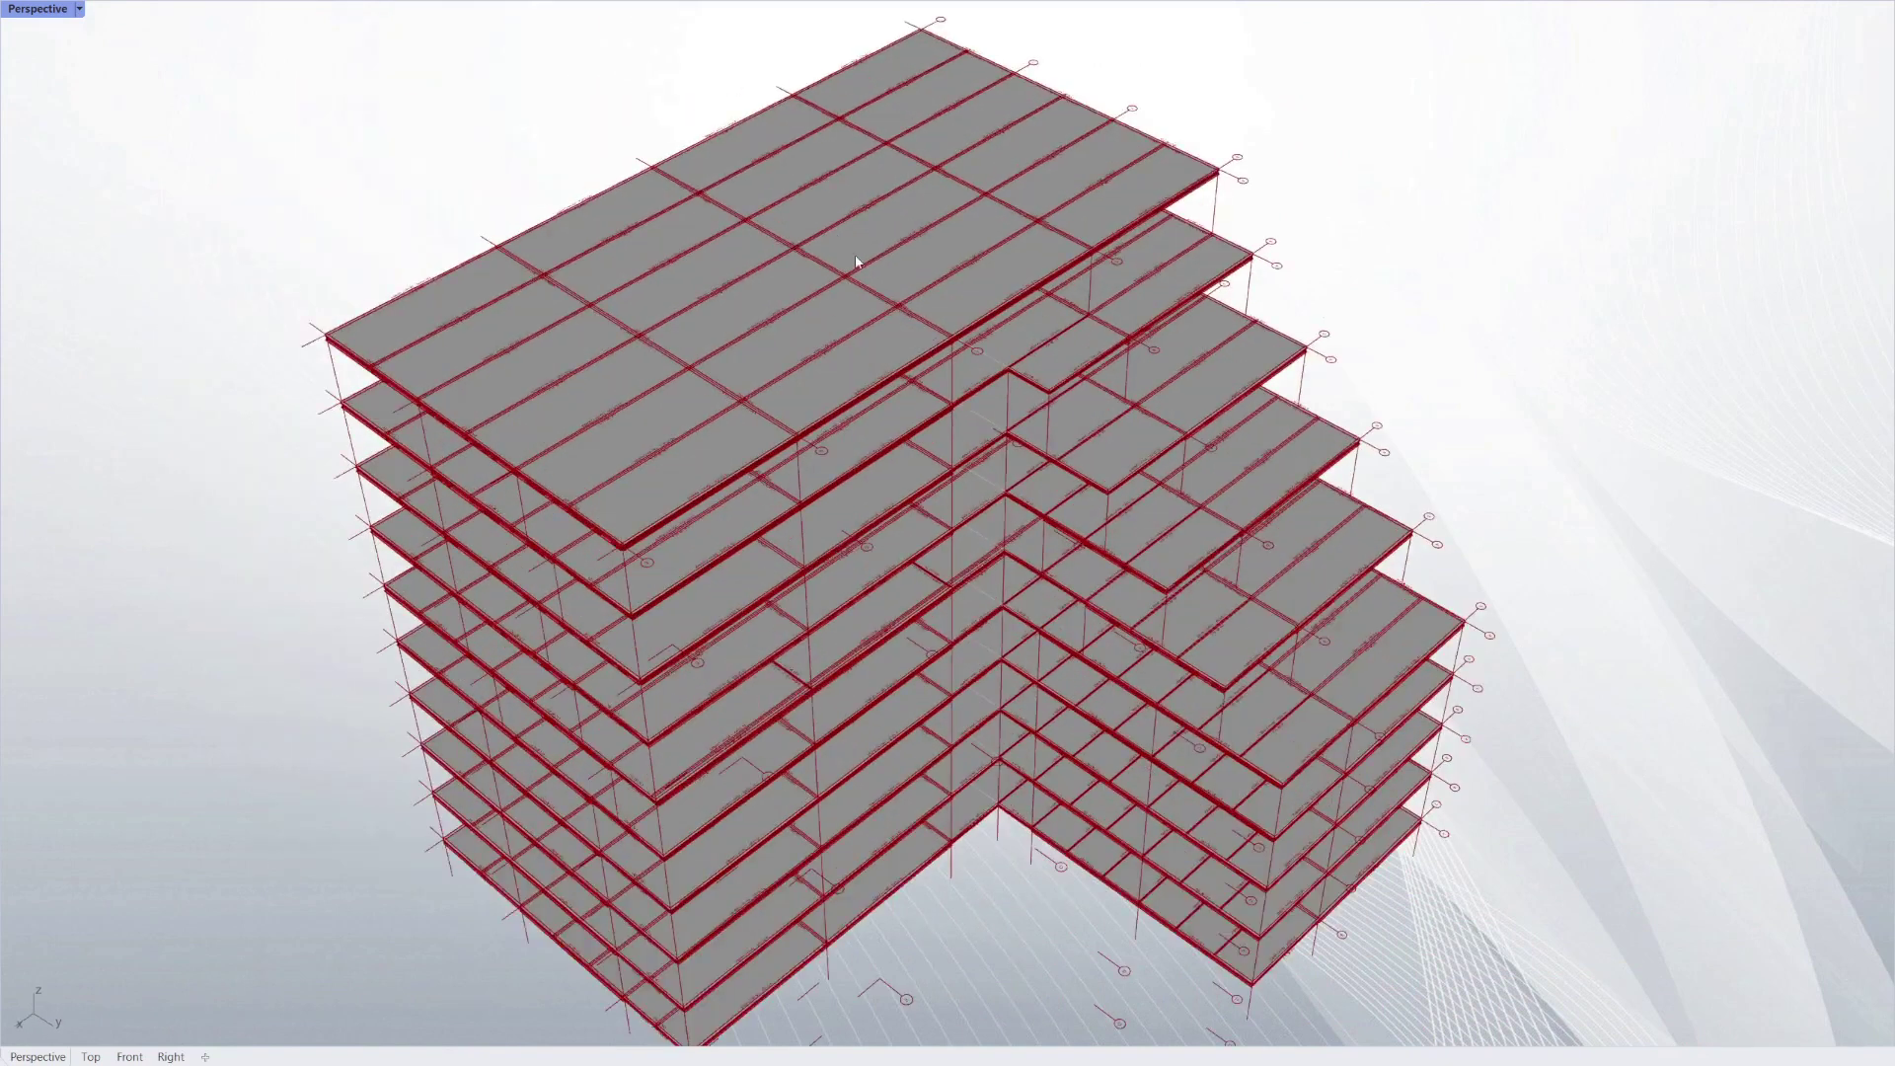
pyautogui.scroll(-2, 832, 444)
pyautogui.scroll(2, 832, 444)
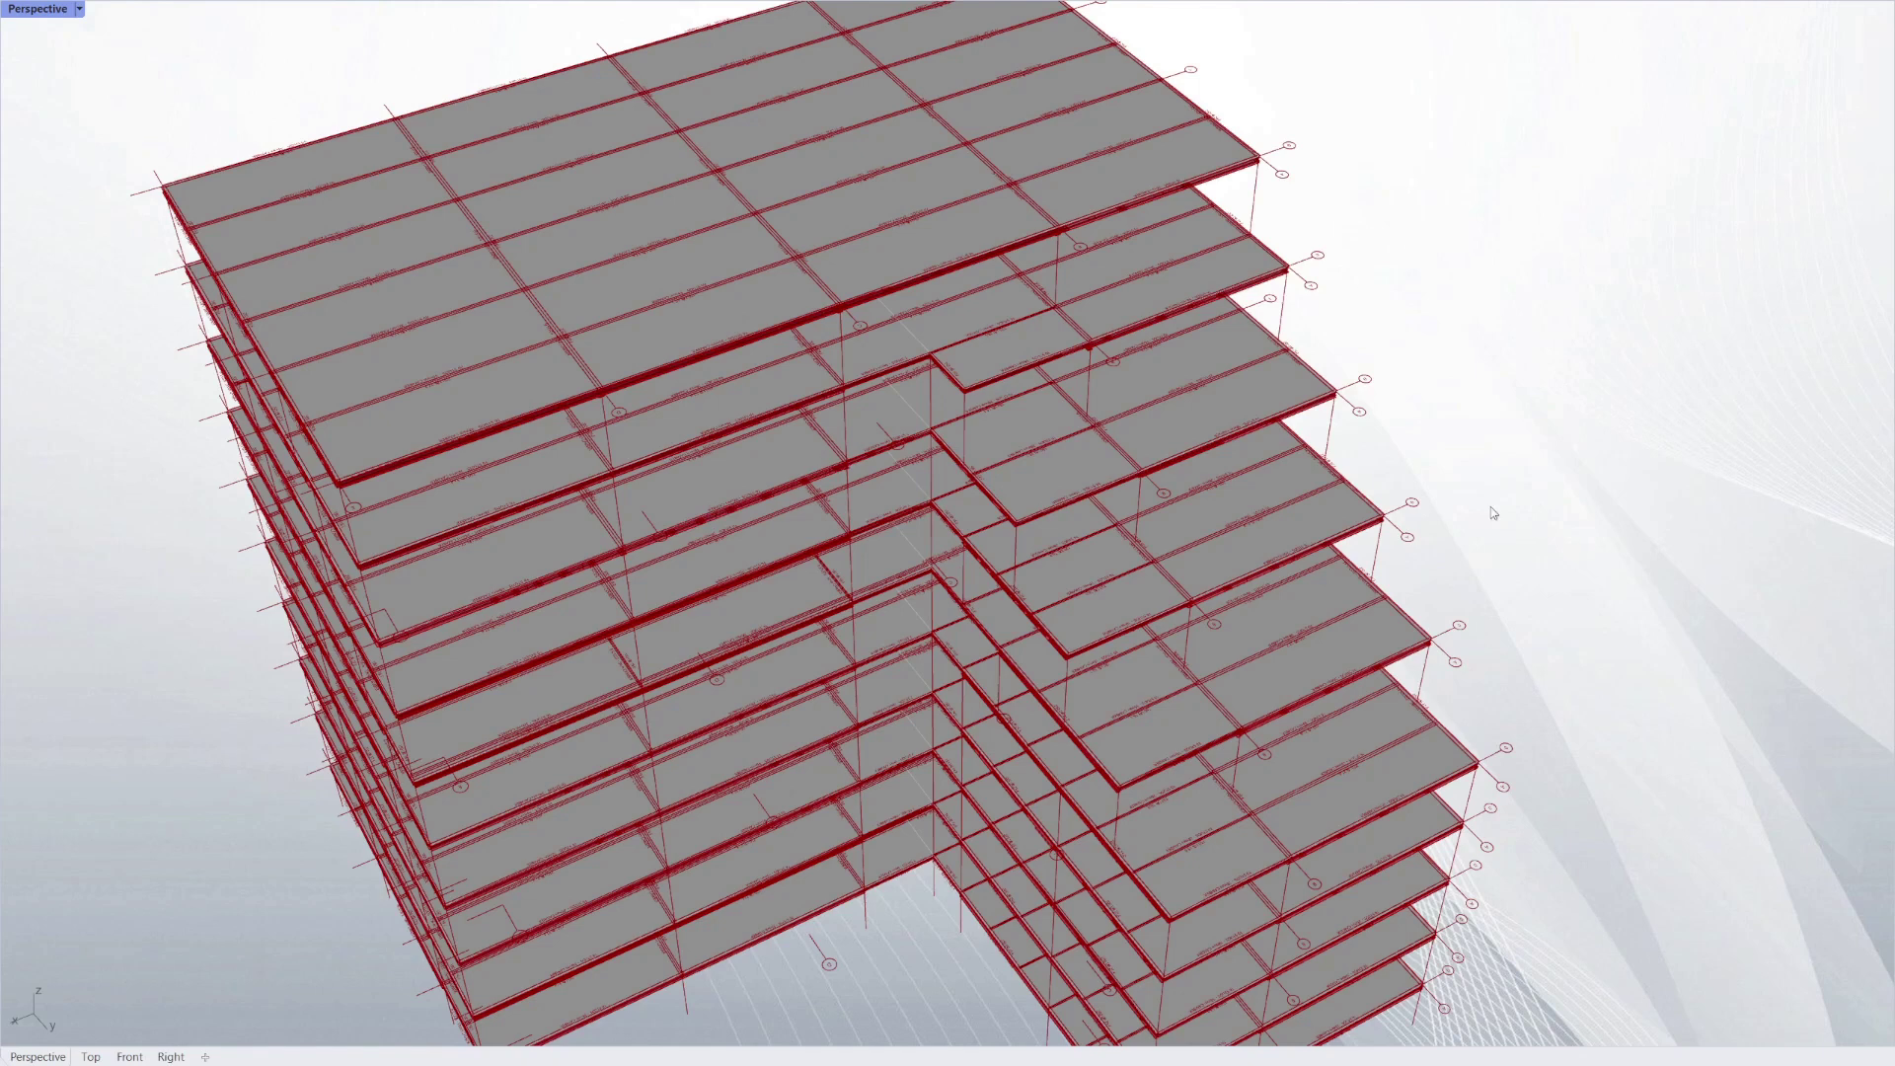
pyautogui.scroll(-3, 755, 384)
pyautogui.moveTo(1153, 483); pyautogui.dragTo(1078, 482, button='right')
pyautogui.scroll(3, 1079, 482)
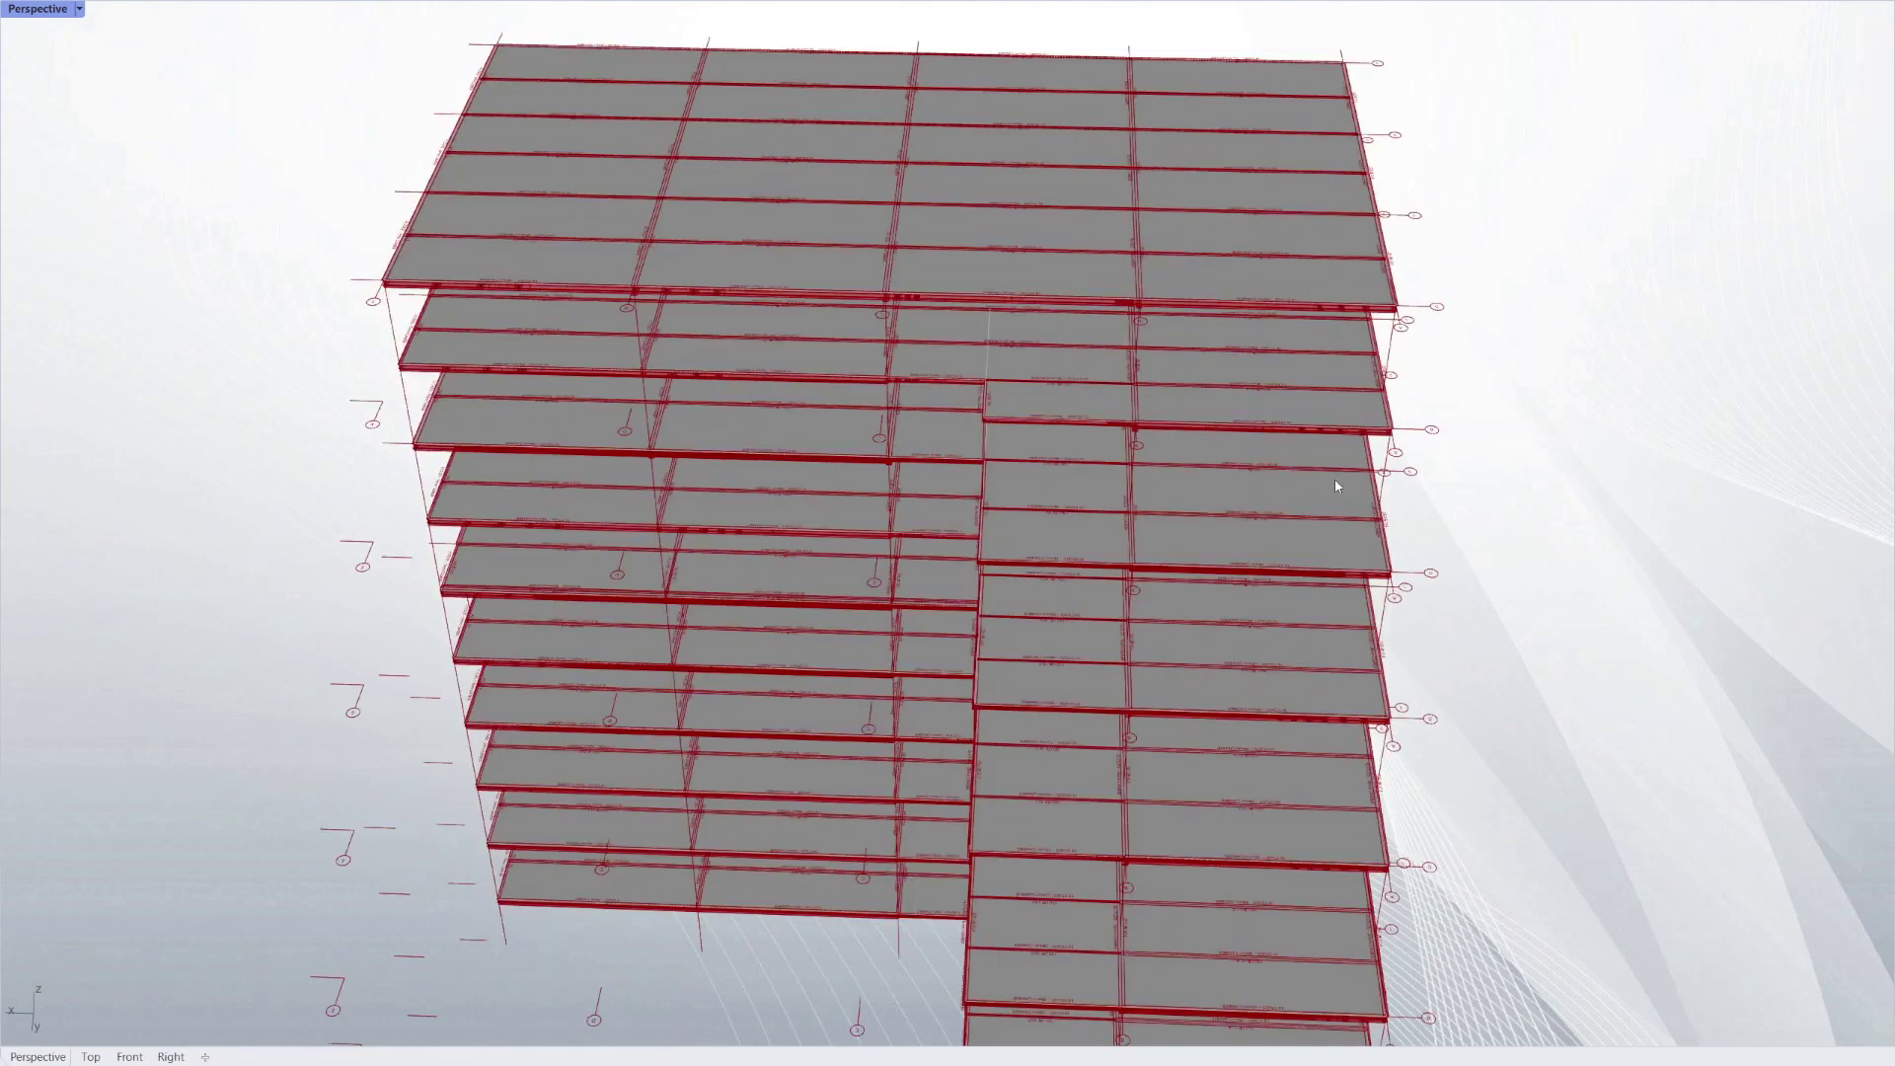
pyautogui.moveTo(1335, 480); pyautogui.dragTo(592, 377, button='right')
pyautogui.moveTo(1230, 680); pyautogui.dragTo(1165, 677, button='right')
pyautogui.scroll(-3, 349, 422)
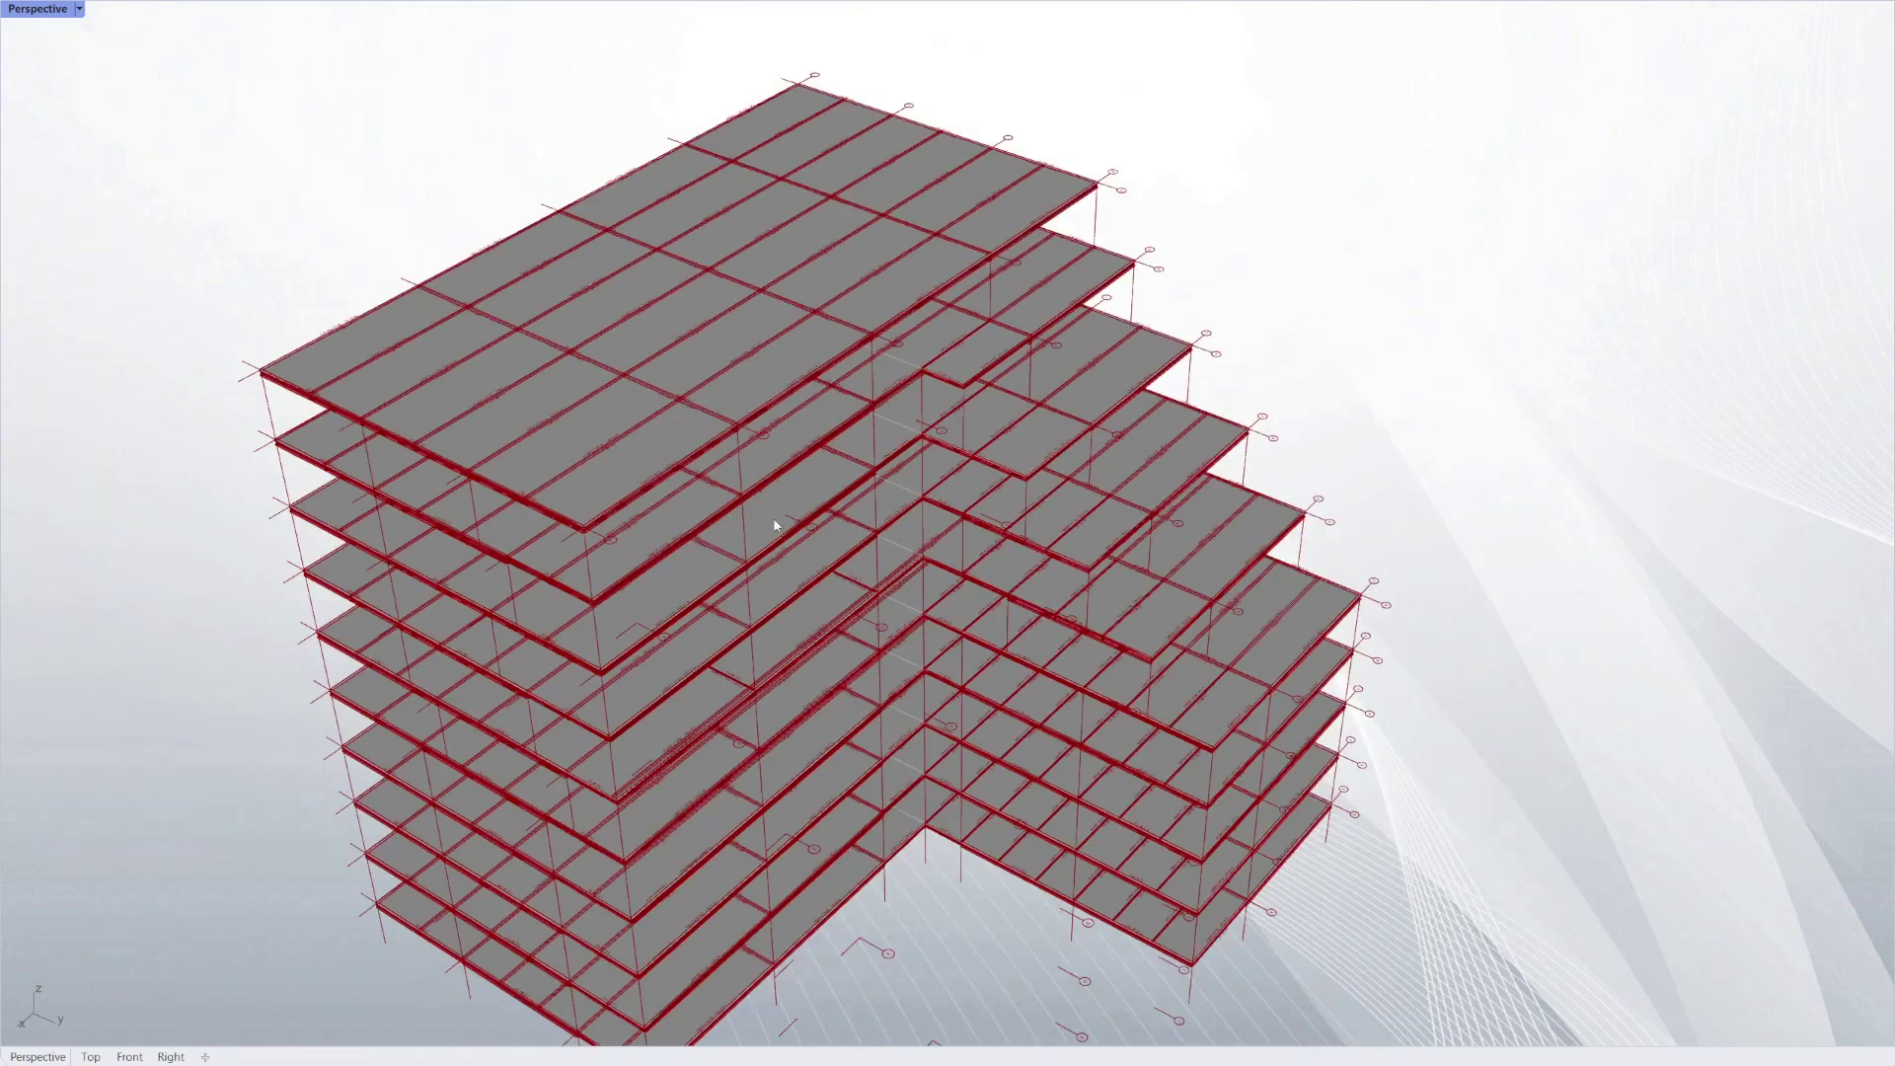
pyautogui.moveTo(1048, 666); pyautogui.dragTo(1005, 649, button='right')
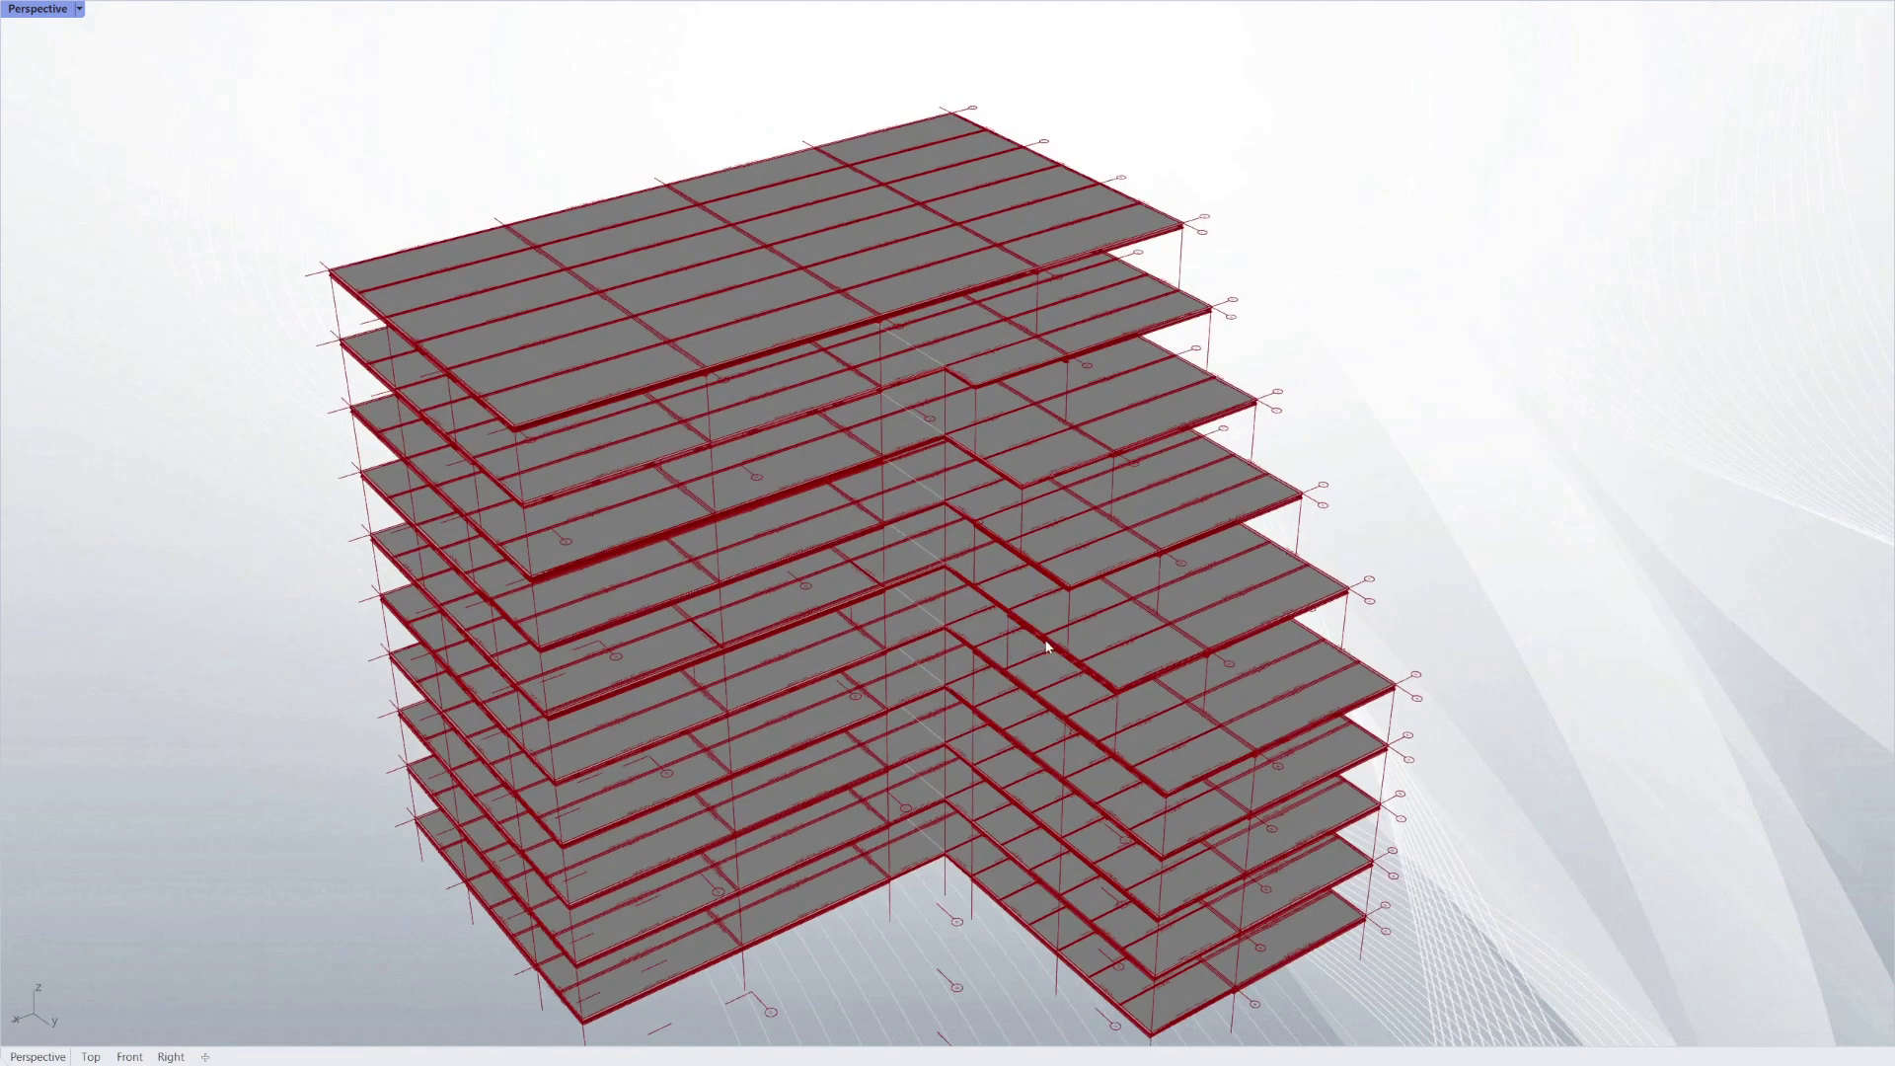